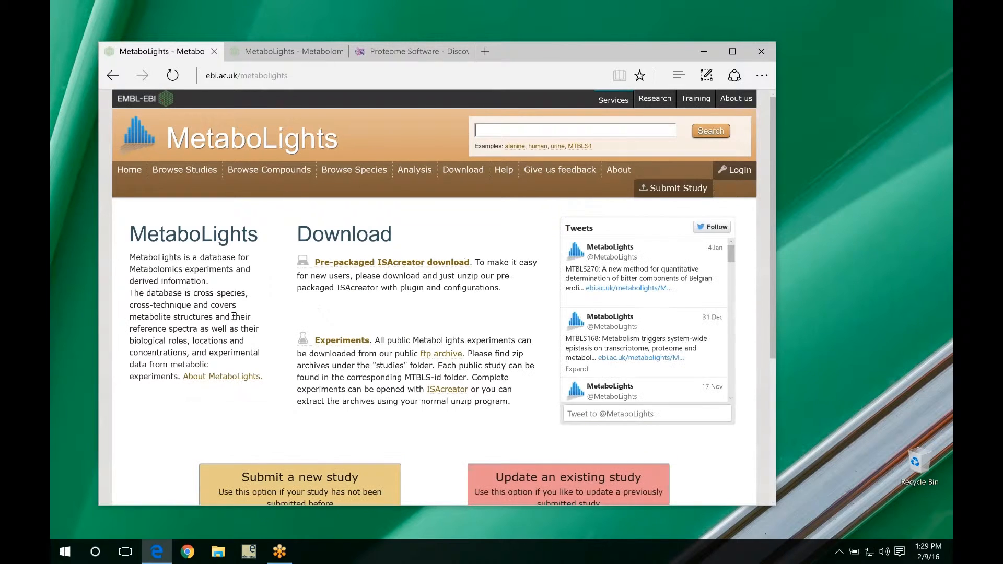
Search MetaboLights for study MTBLS127 and open the resveratrol metabolism study from the results.
left_click(532, 130)
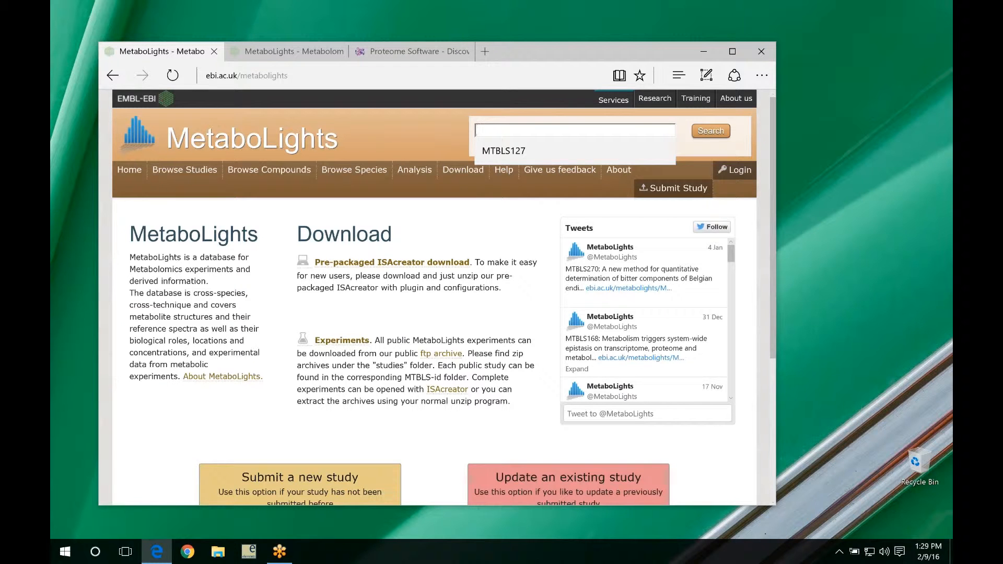
left_click(519, 151)
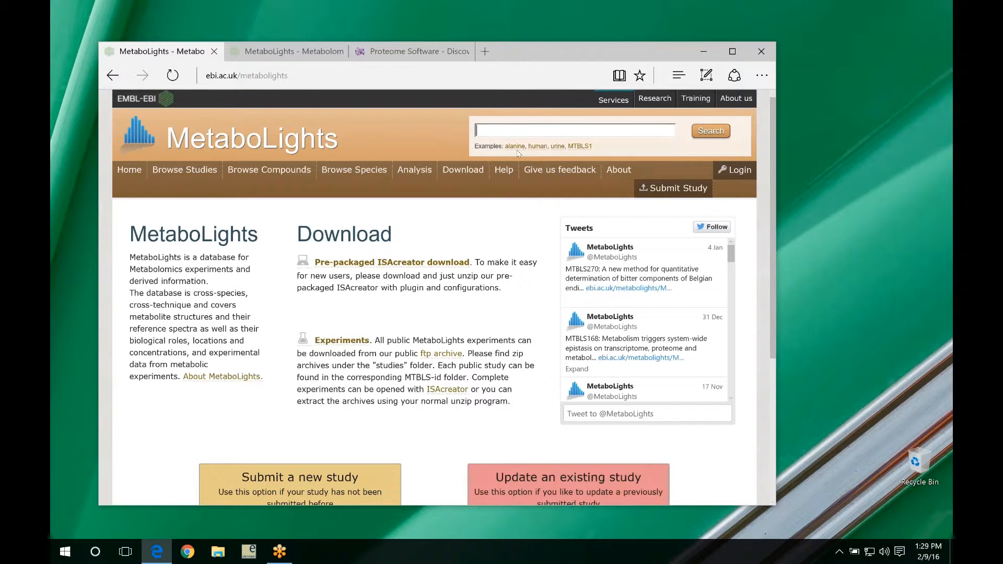
left_click(712, 137)
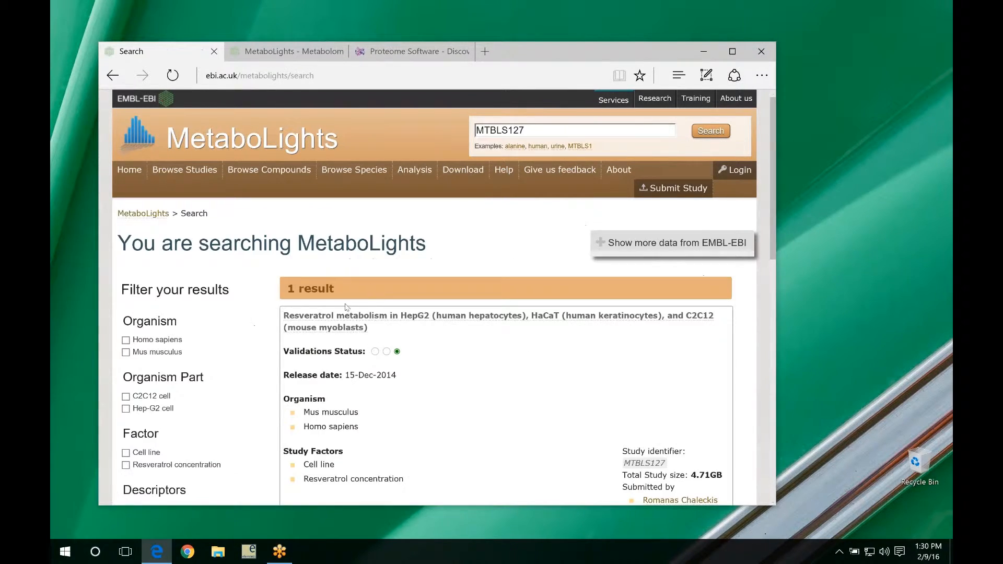
left_click(409, 325)
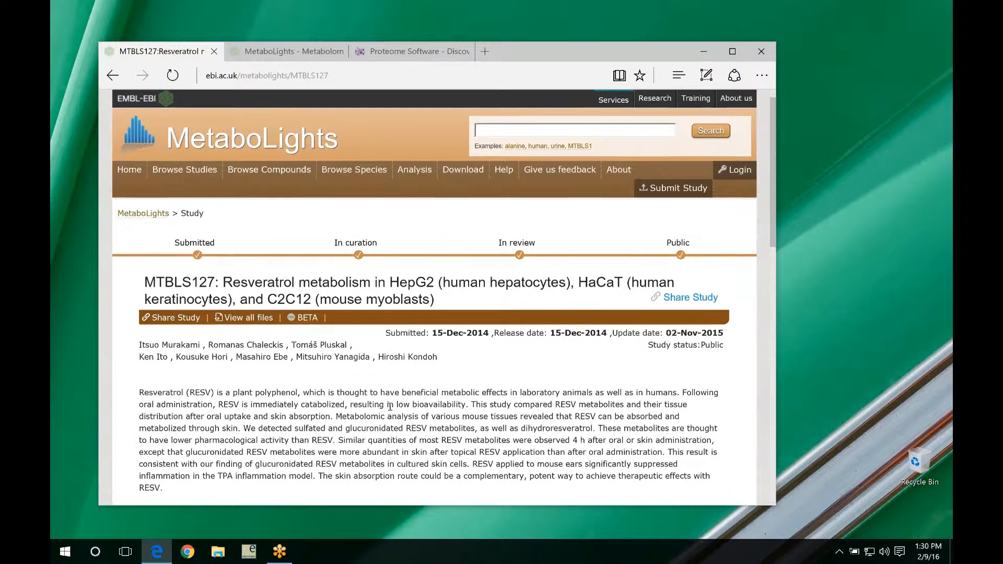
Review the study's protocols, from sample collection and extraction to chromatography, mass spectrometry and metabolite identification.
scroll(390, 406, "down", 1)
scroll(390, 406, "down", 3)
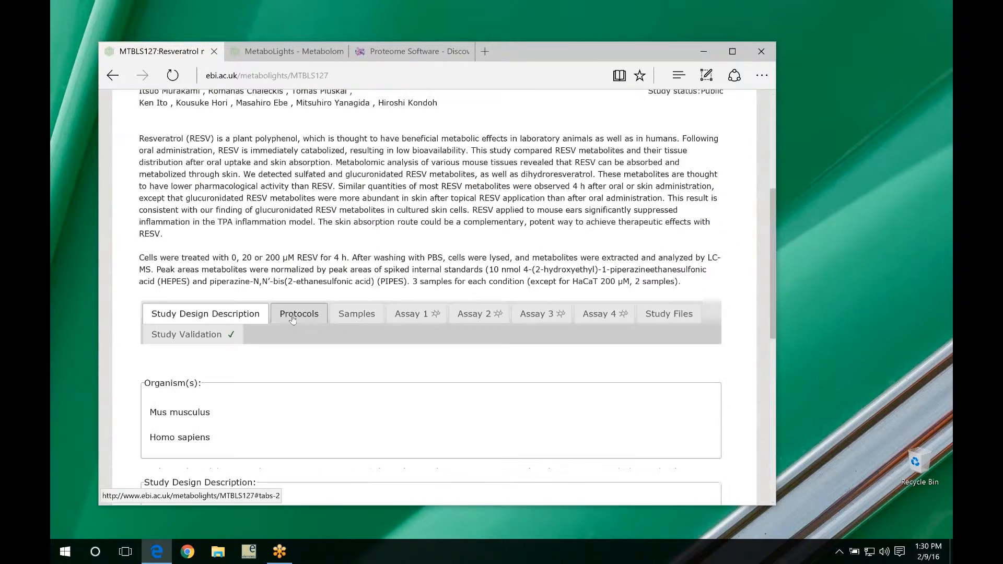
left_click(292, 320)
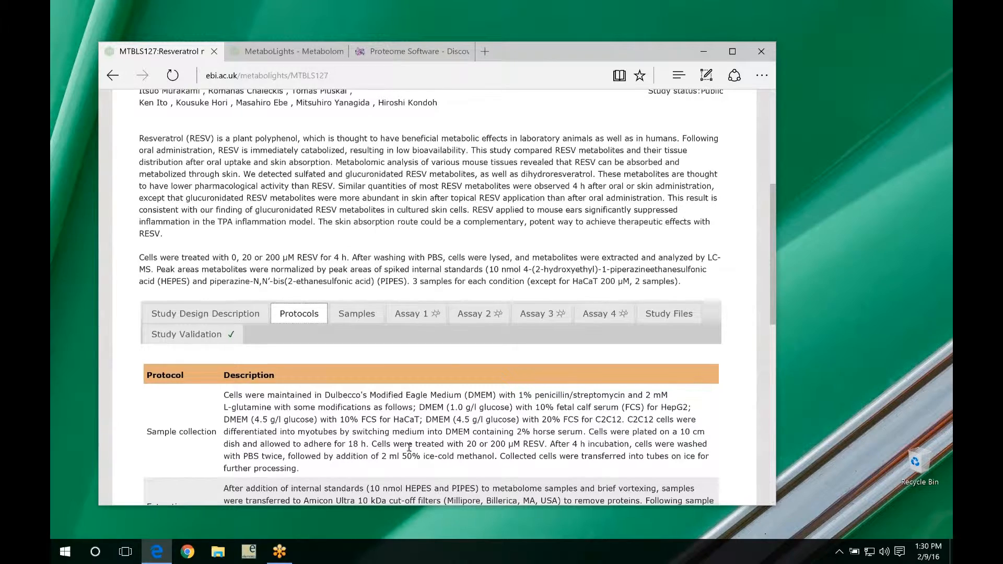
scroll(409, 447, "down", 3)
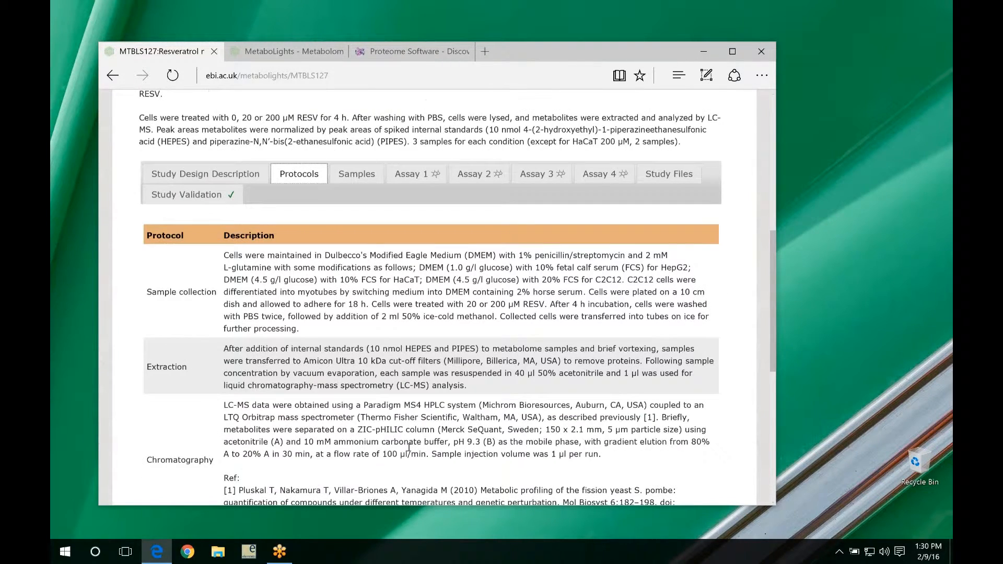
scroll(409, 447, "down", 3)
scroll(572, 413, "down", 1)
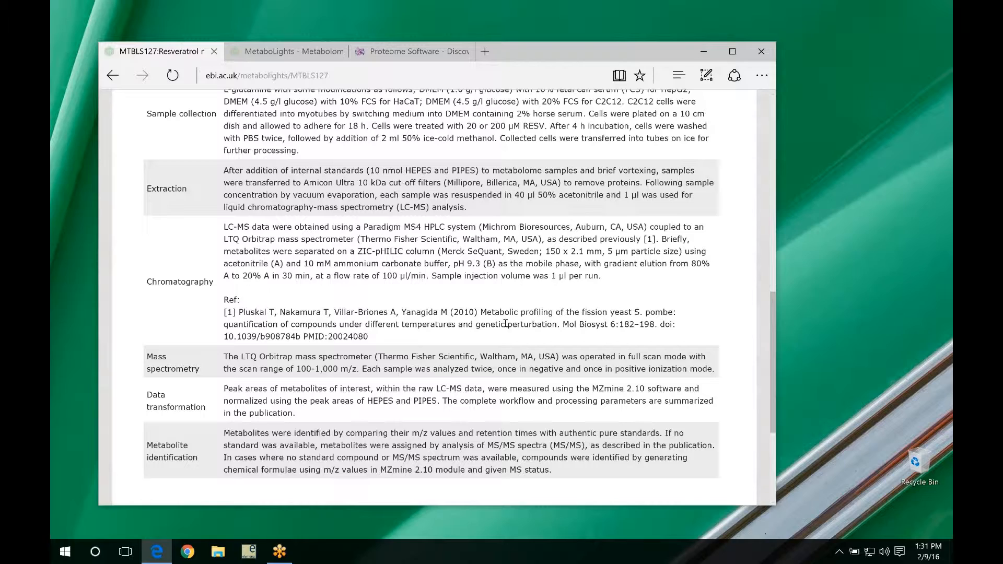
scroll(506, 324, "up", 1)
scroll(506, 324, "up", 7)
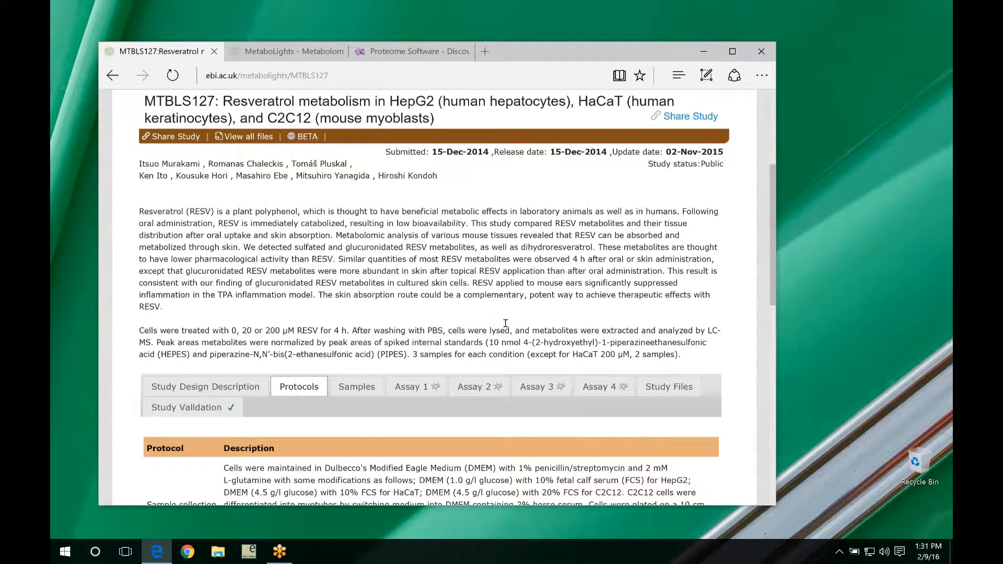
scroll(506, 324, "up", 3)
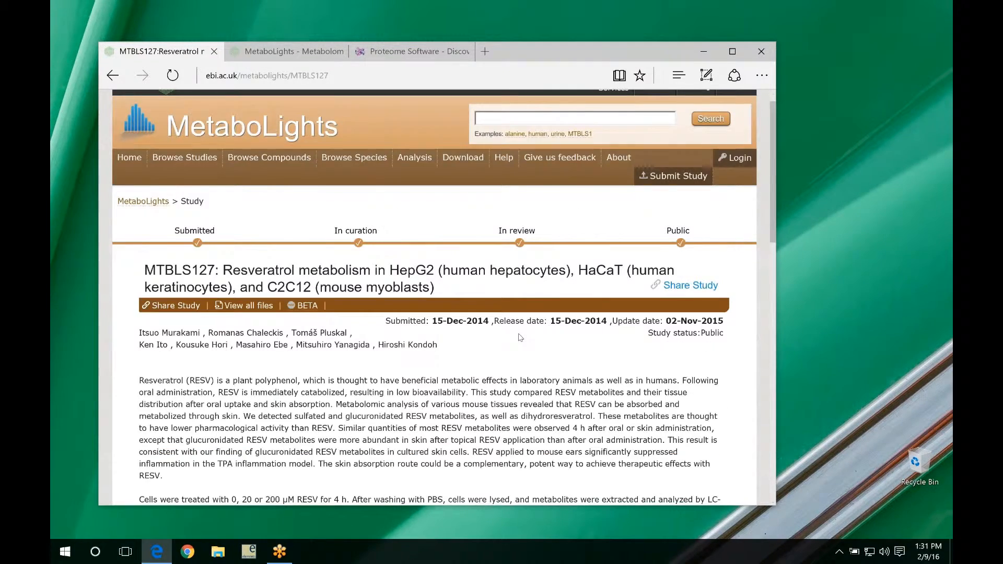
Show the MTBLS127 study files and start downloading the whole study.
scroll(519, 337, "down", 3)
scroll(519, 337, "down", 1)
left_click(668, 329)
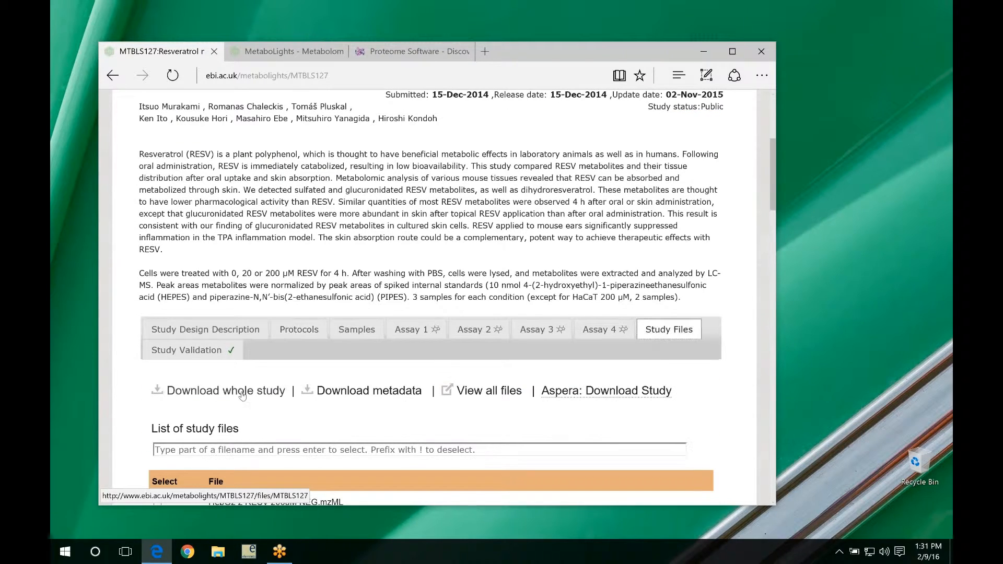
left_click(243, 394)
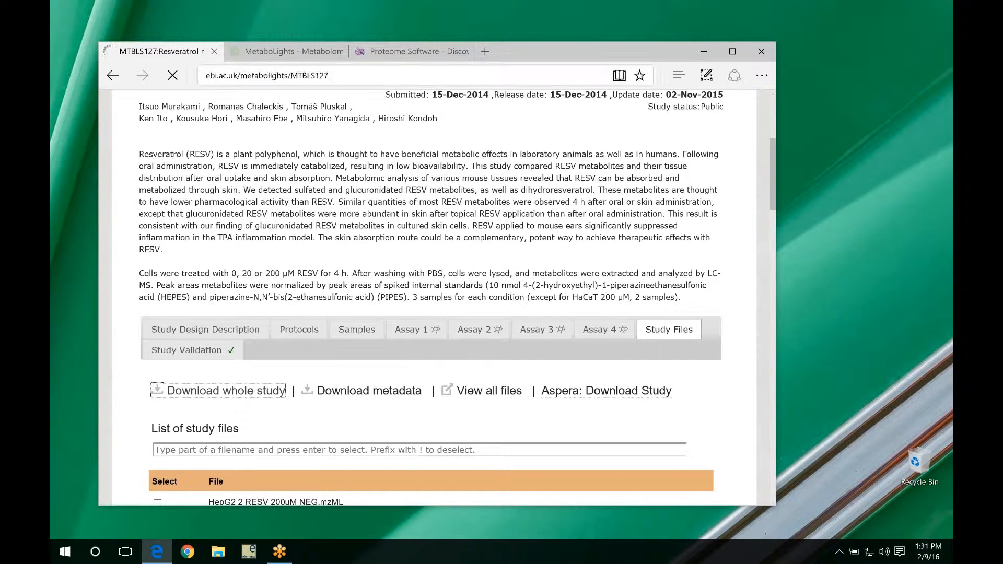
mouse_move(287, 51)
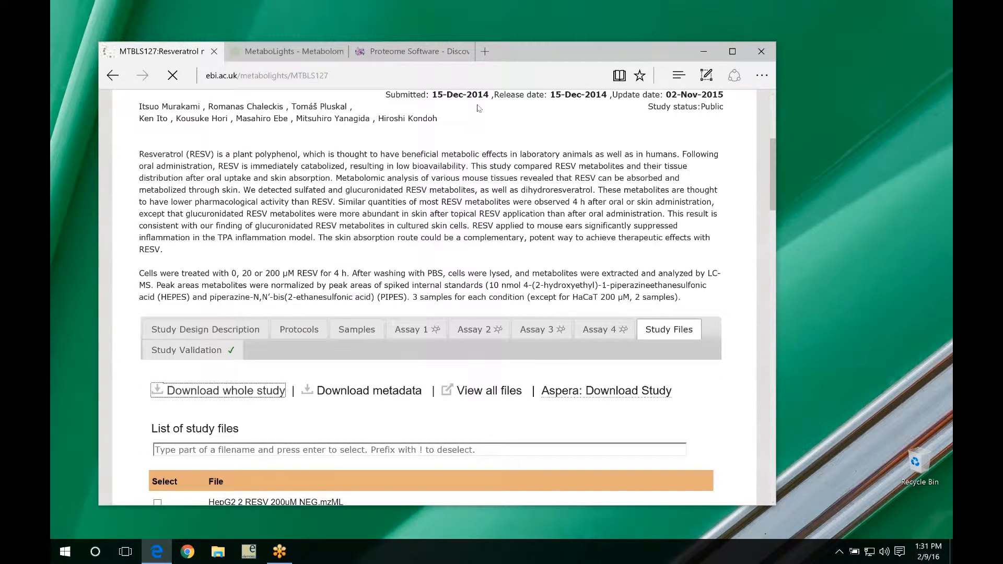
Minimize the browser, launch Elements for Metabolomics and create a new experiment.
left_click(703, 52)
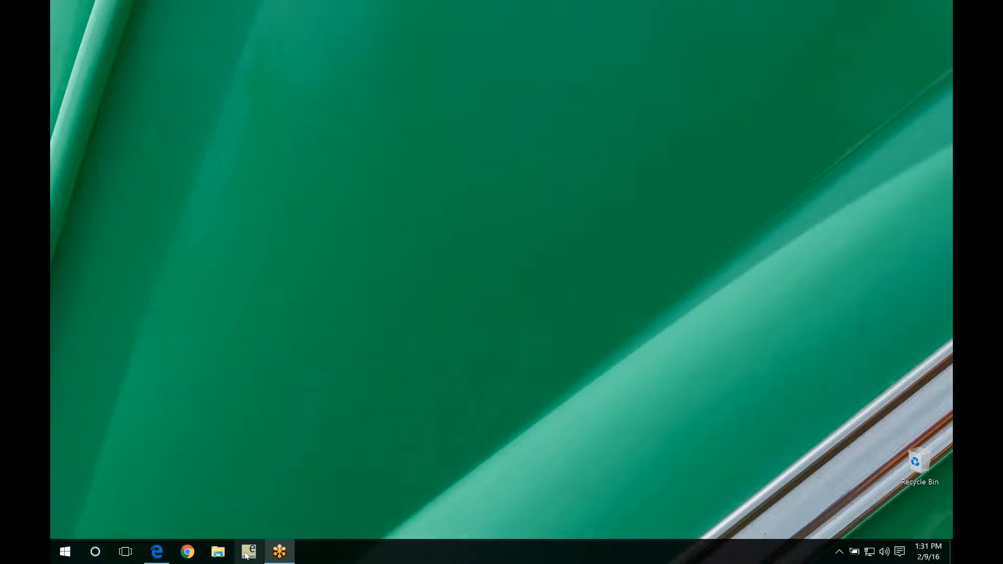
left_click(247, 553)
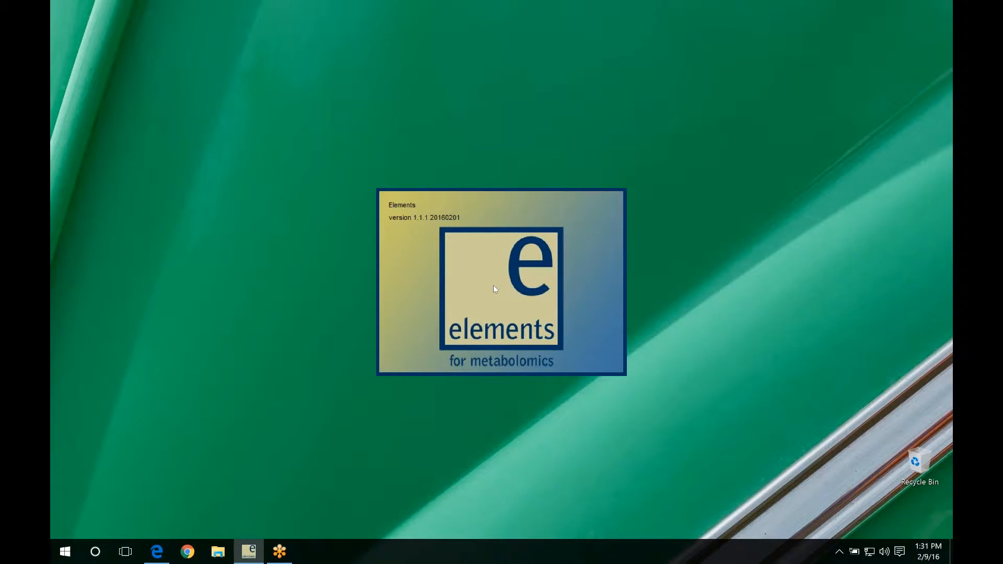
left_click(606, 326)
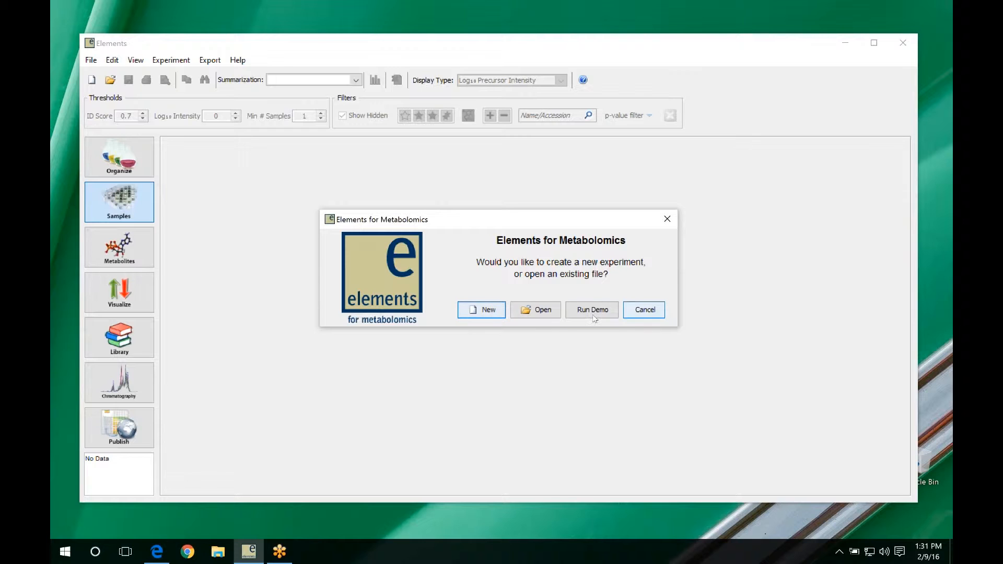
left_click(486, 310)
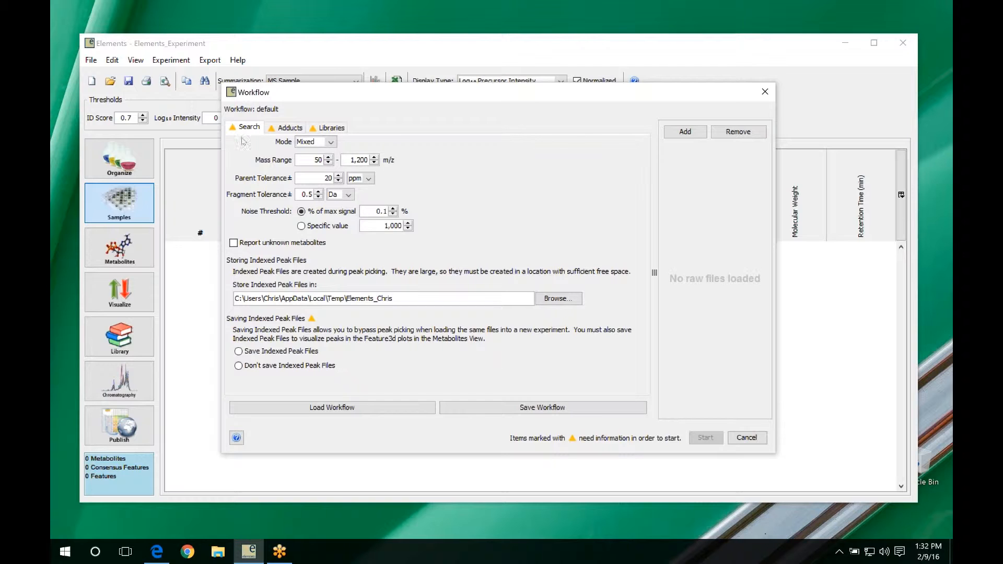
Look through the workflow's adduct and library settings, return to the search settings and widen the Workflow dialog.
left_click(285, 128)
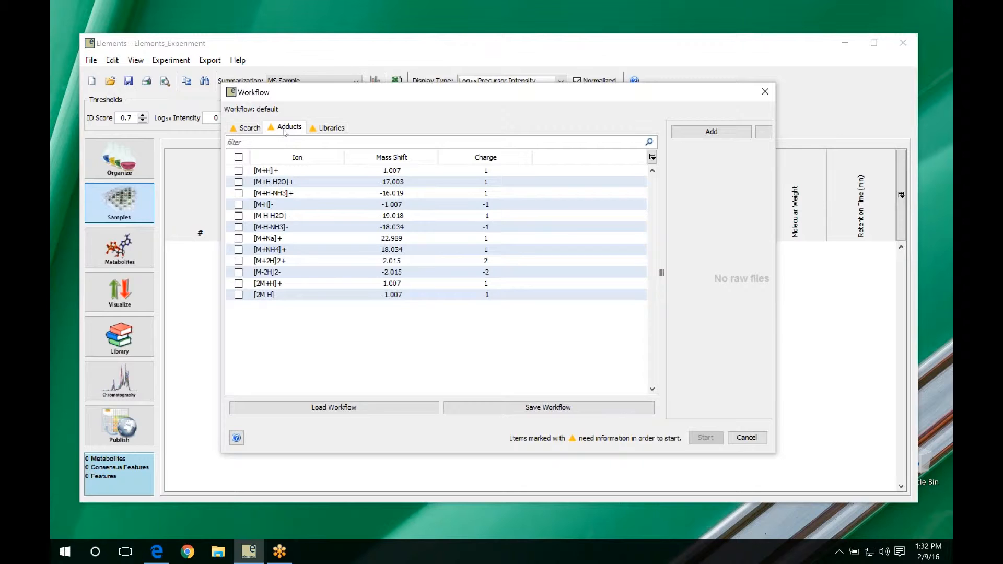
left_click(324, 130)
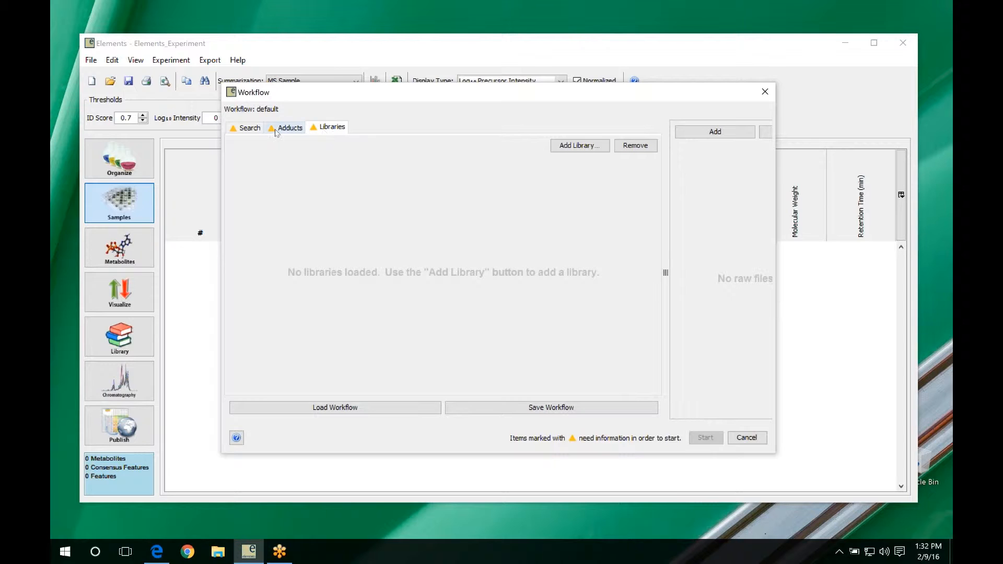
left_click(249, 129)
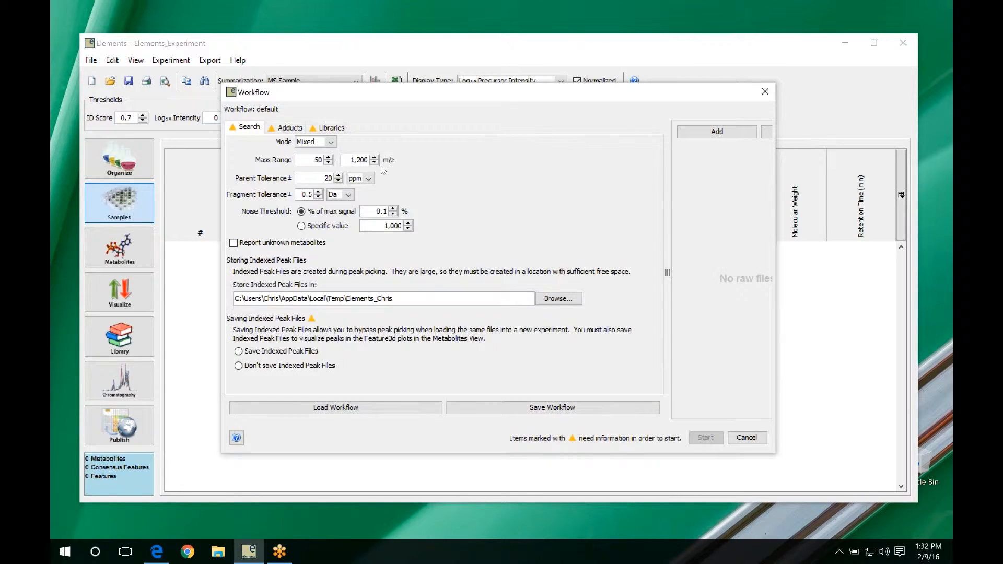
left_click_drag(774, 178, 905, 178)
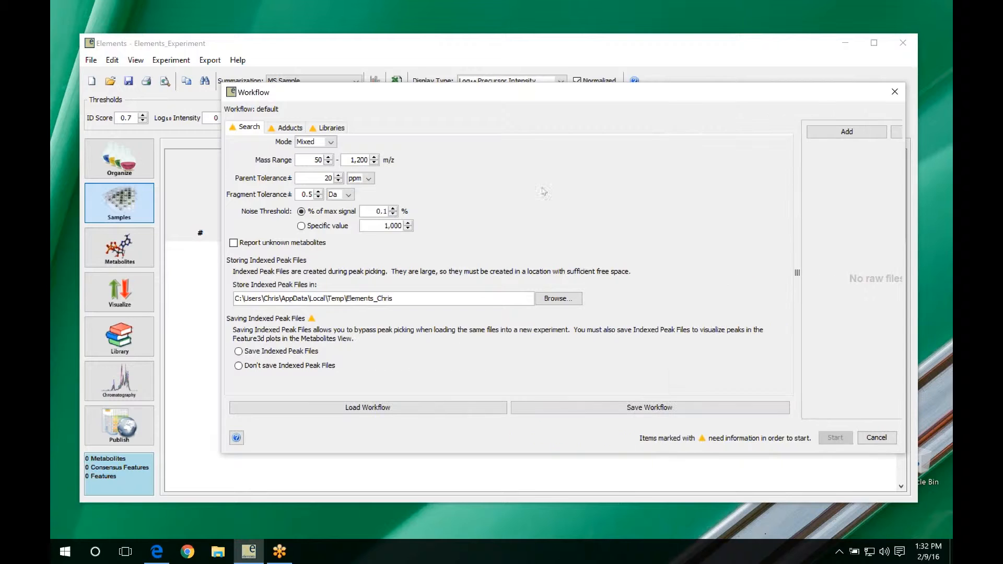
Set the search mode to Negative and the mass range to 100–1,000 m/z.
left_click(332, 143)
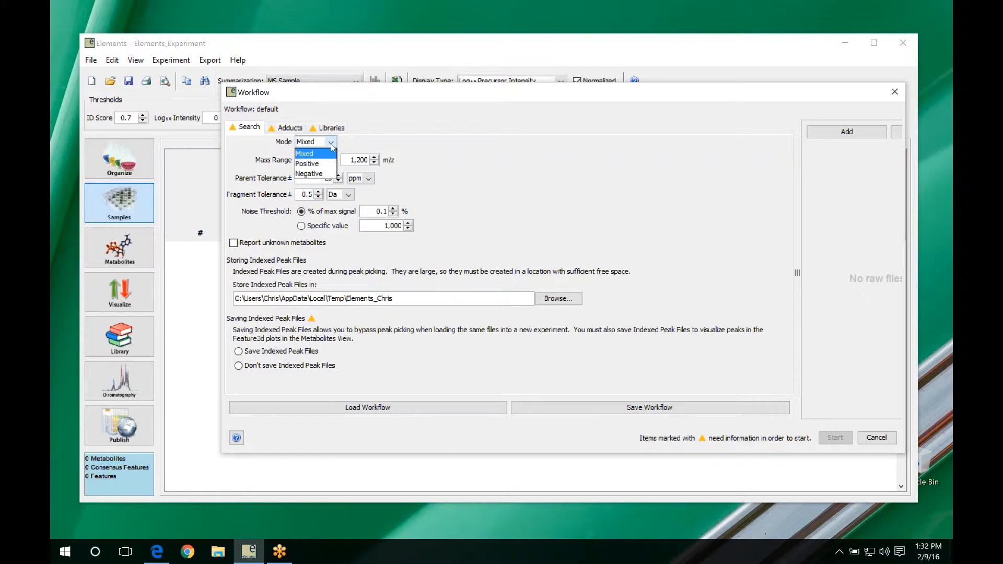
left_click(318, 173)
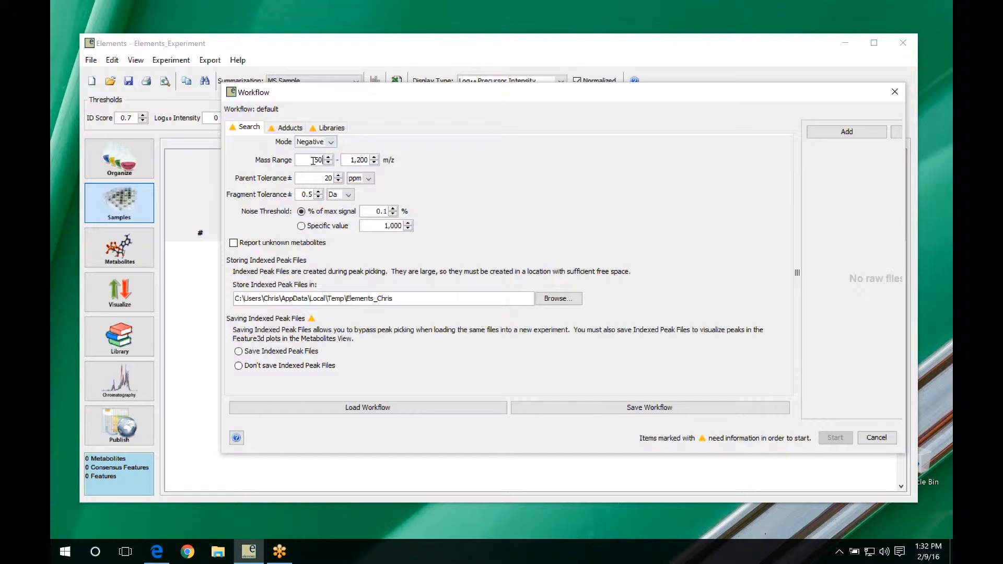
left_click_drag(329, 160, 315, 159)
type("100")
left_click_drag(369, 160, 352, 160)
type("000")
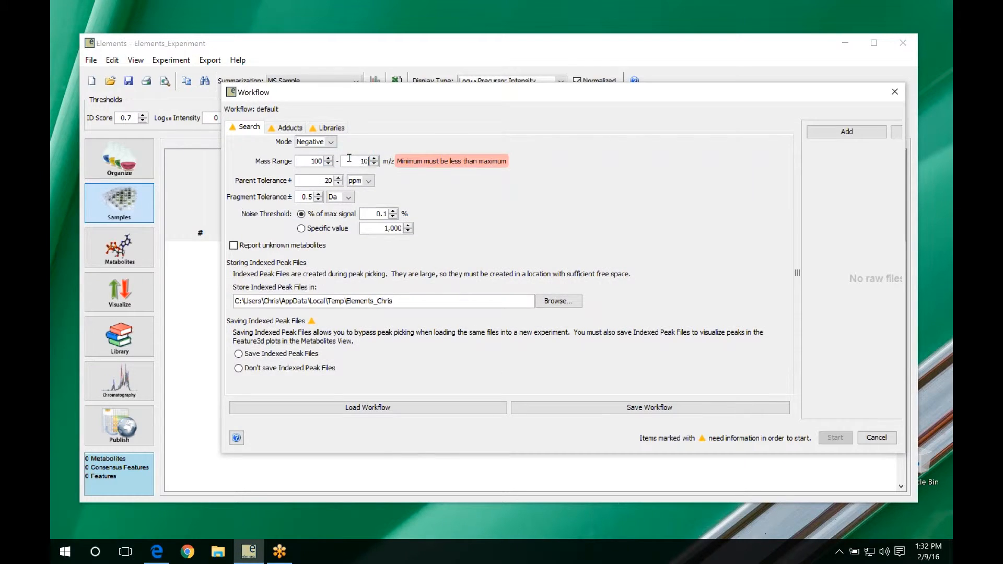
Set the parent tolerance to 10 ppm and the noise threshold to 0.05 % of max signal.
left_click(303, 179)
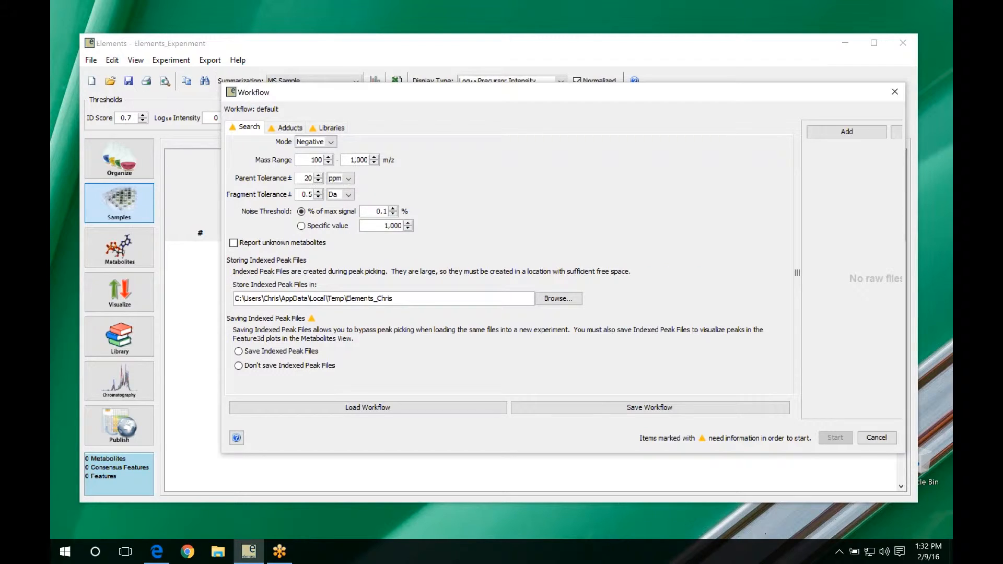
left_click_drag(302, 179, 317, 180)
type("10")
left_click(387, 211)
key("BackSpace")
type("05")
Enter 40 as the specific noise value, keep % of max signal as the active threshold, and enable reporting of unknown metabolites.
left_click(301, 226)
left_click(400, 226)
left_click_drag(402, 225, 383, 226)
type("40")
left_click(301, 212)
left_click_drag(384, 225, 432, 225)
key("BackSpace")
left_click(233, 244)
Set the indexed peak file location to \\Mac\Home\Documents\Metabolomics and choose to save the indexed peak files.
left_click(549, 301)
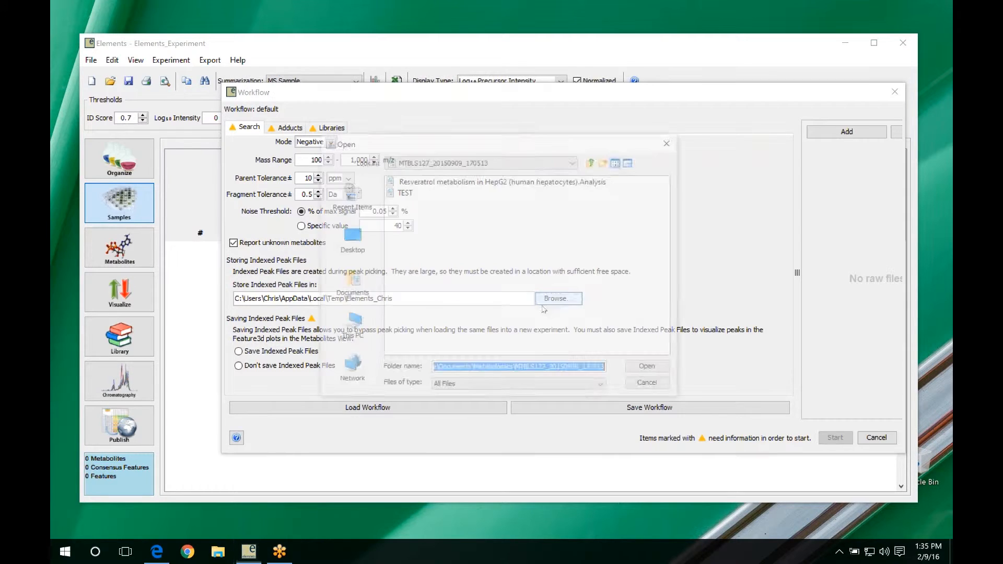
left_click(575, 162)
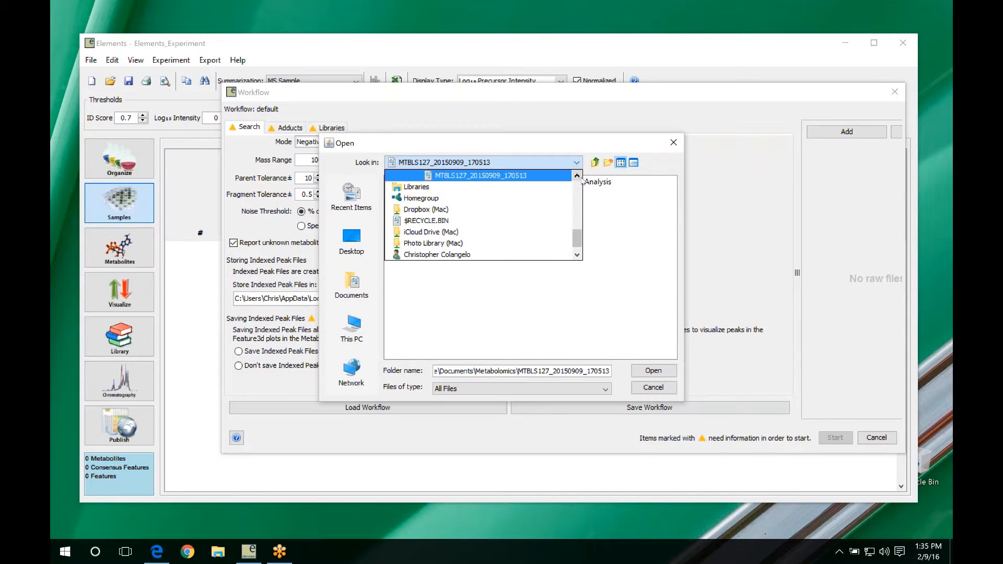
scroll(531, 181, "up", 2)
left_click(531, 184)
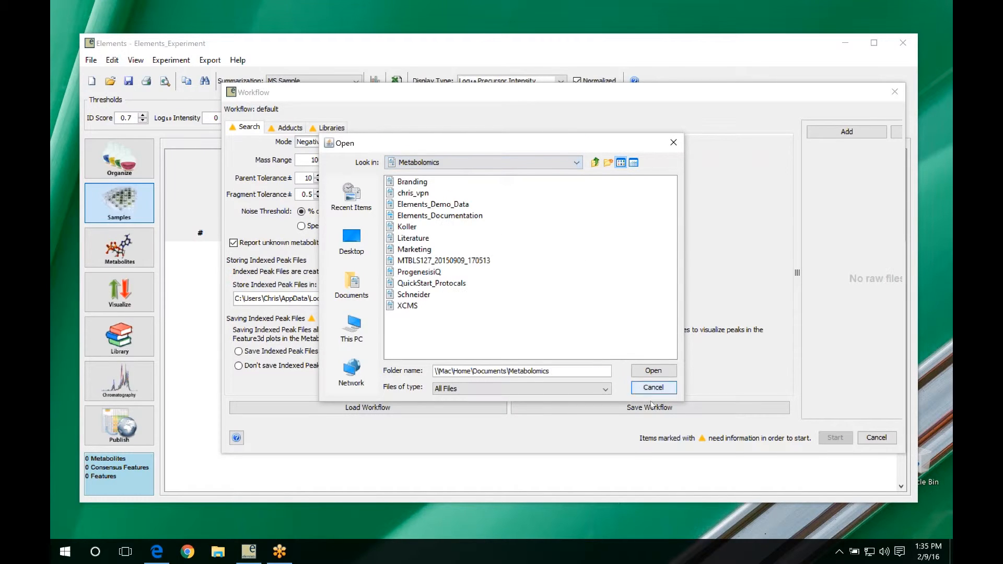
left_click(654, 371)
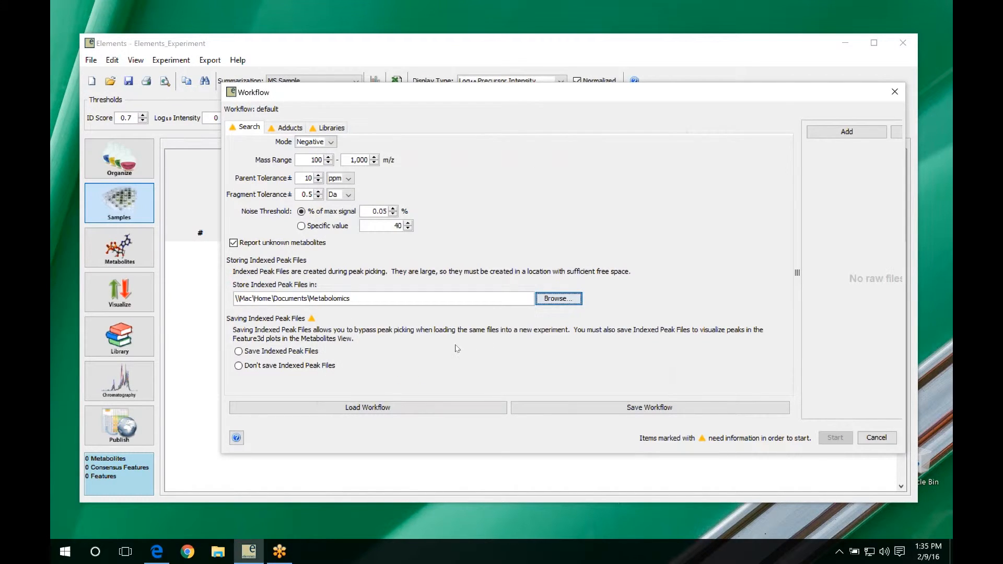
left_click(240, 352)
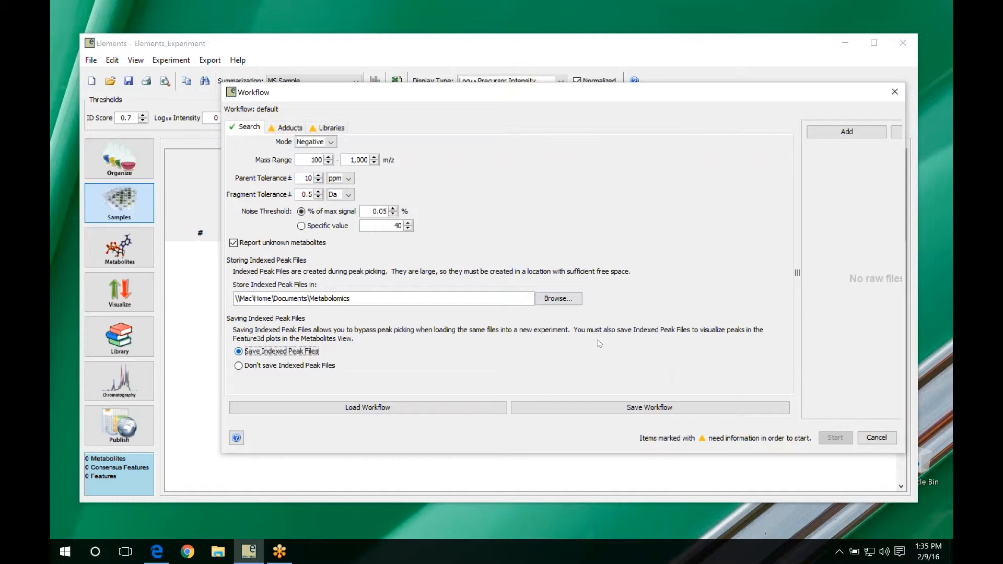
Save the workflow as HEpG2_Resv2 in the Metabolomics folder.
left_click(662, 411)
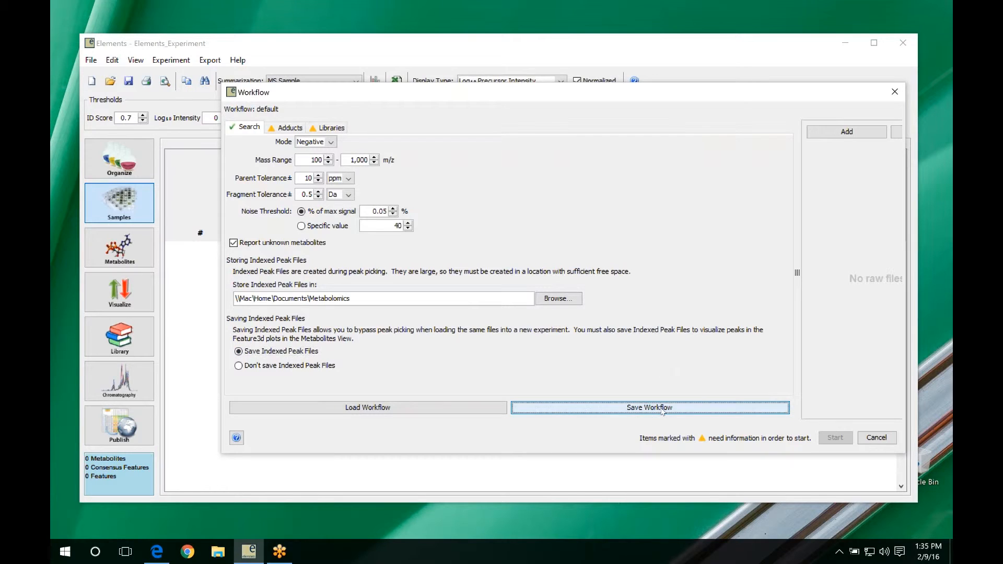
left_click_drag(505, 371, 422, 370)
type("HEpG2_Res")
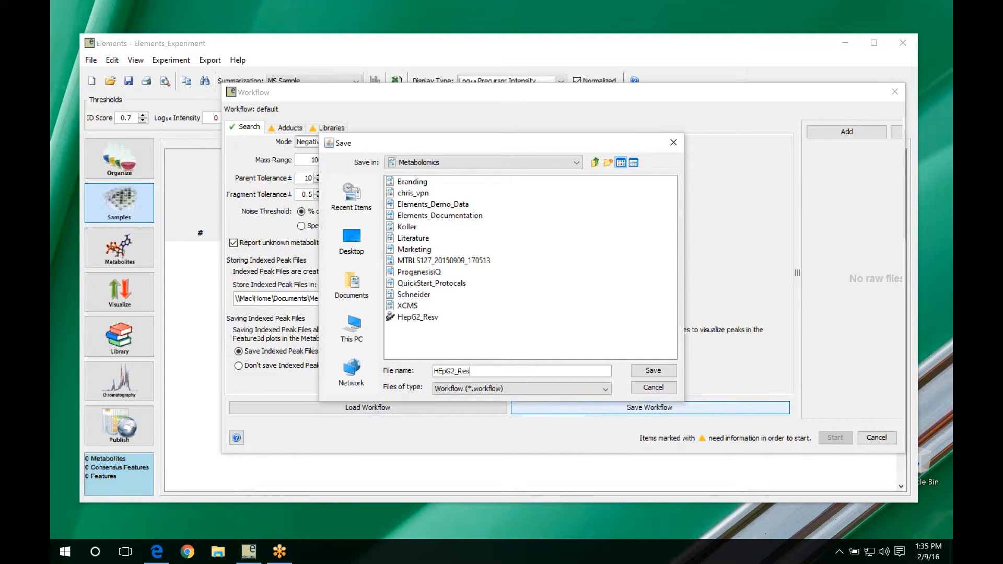
type("v2")
left_click(652, 370)
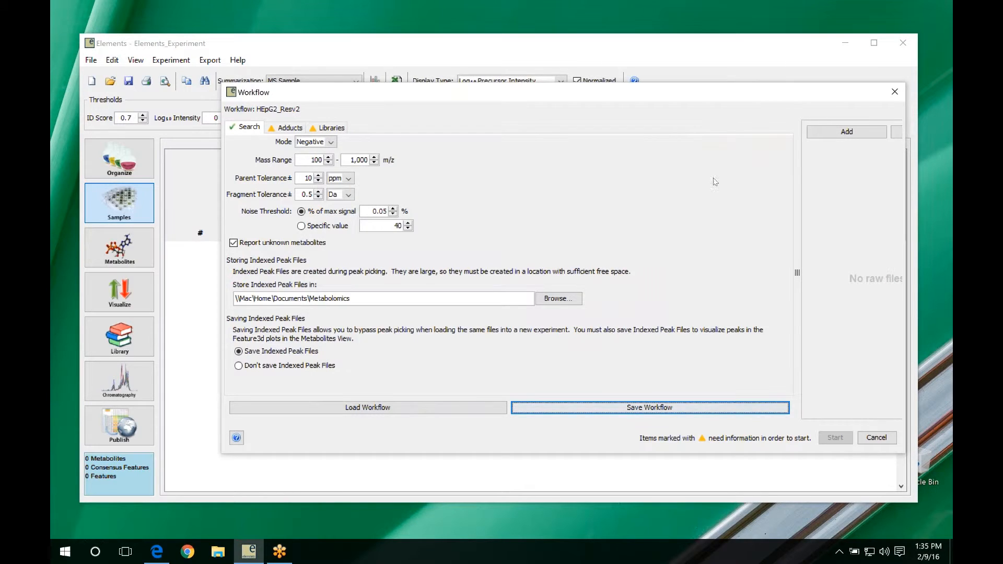
Include the [M-H]-, [M-H-H2O]- and [M-H-NH3]- adducts in the workflow.
left_click_drag(762, 92, 745, 92)
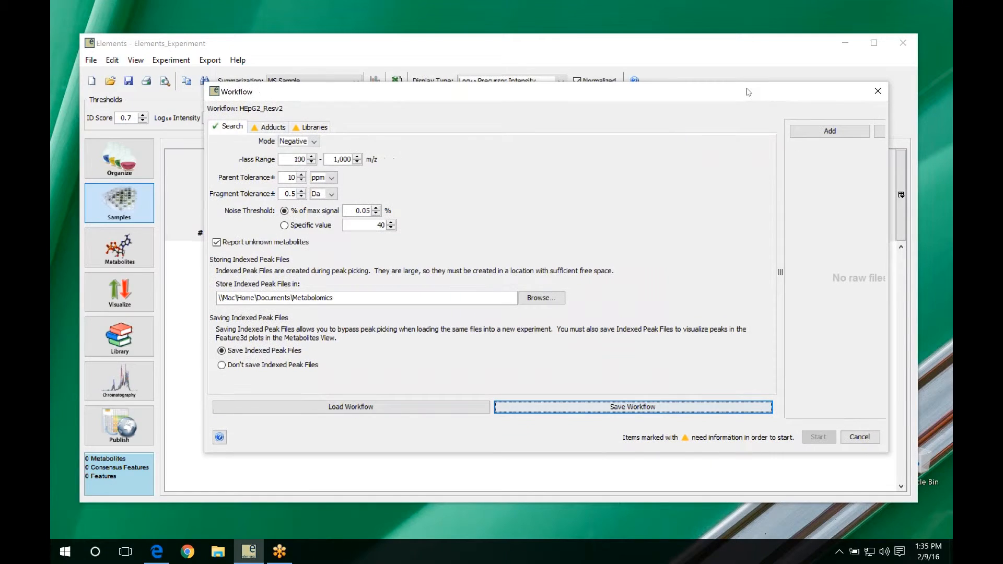
left_click(273, 126)
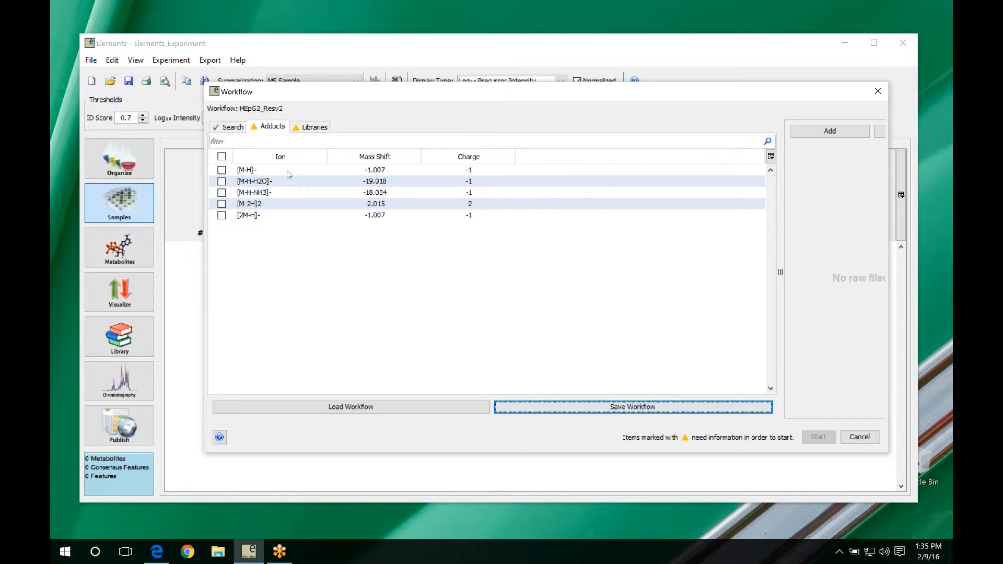
left_click(221, 170)
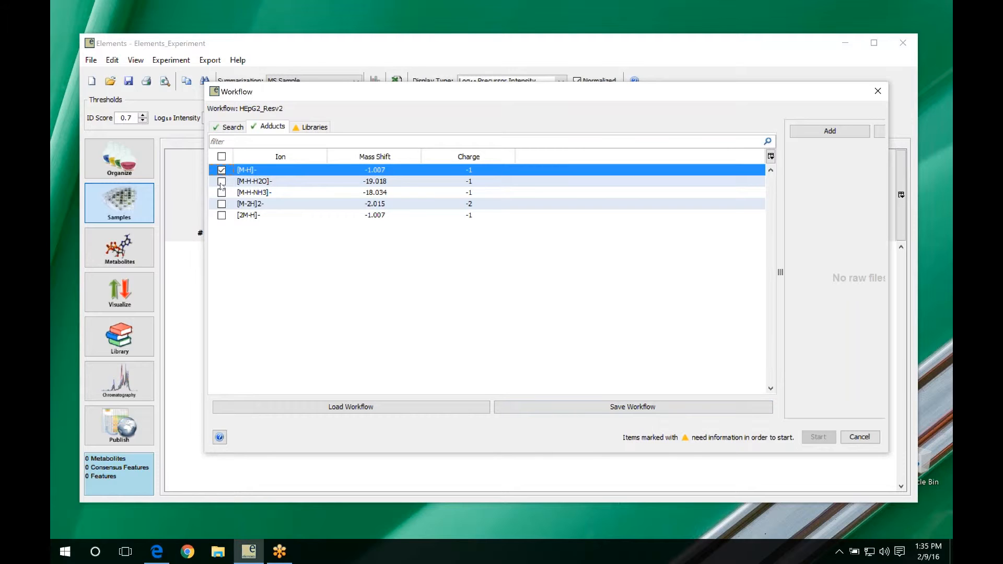
left_click(222, 182)
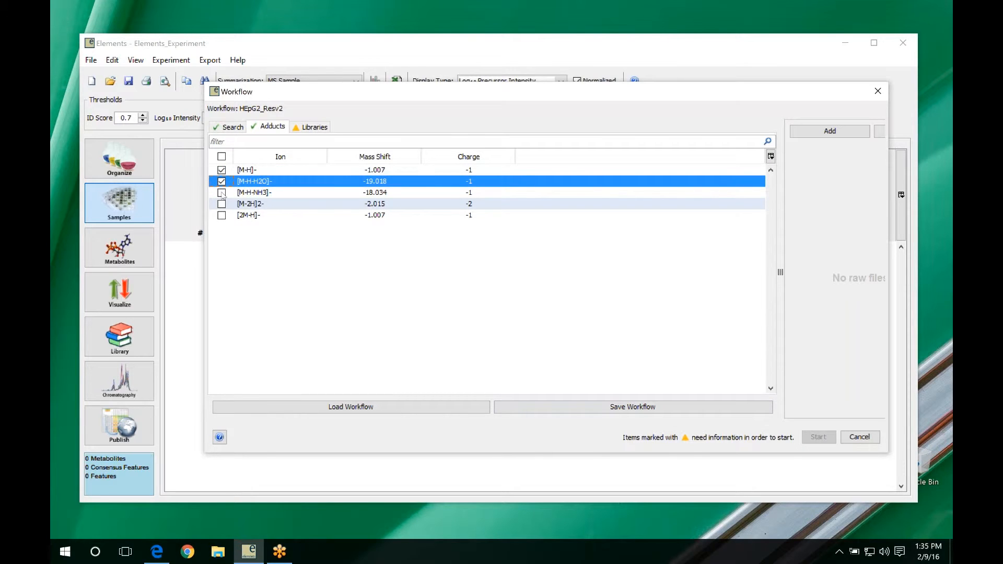
left_click(221, 192)
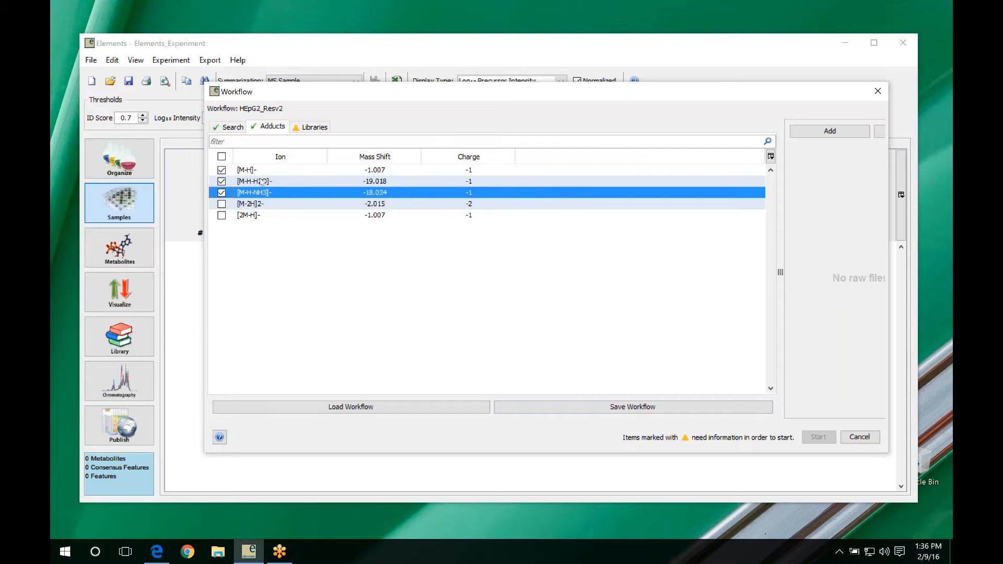
Show the uncommon adducts, filter them by Na to include [M-2H+Na]-, and clear the filter.
right_click(306, 175)
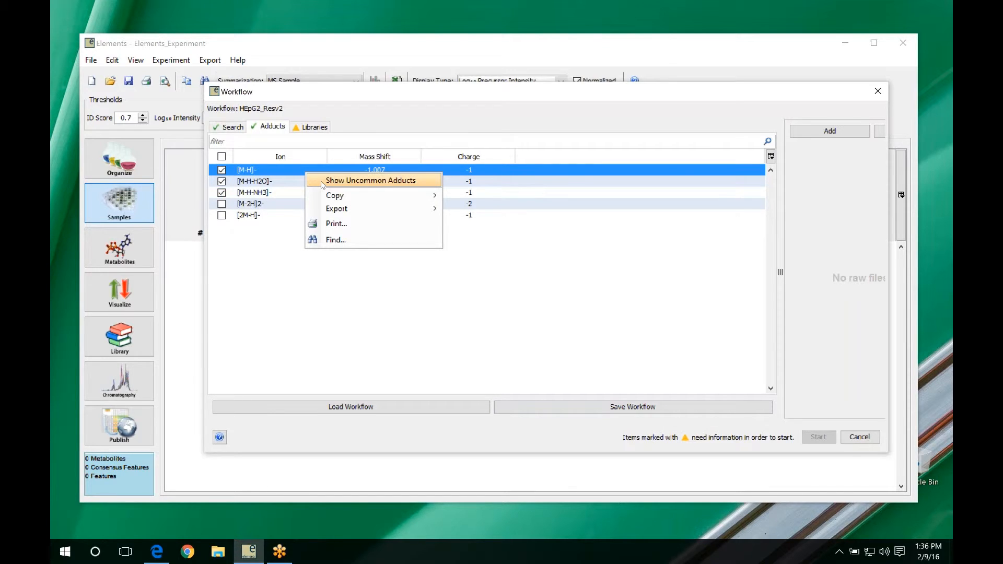
left_click(322, 183)
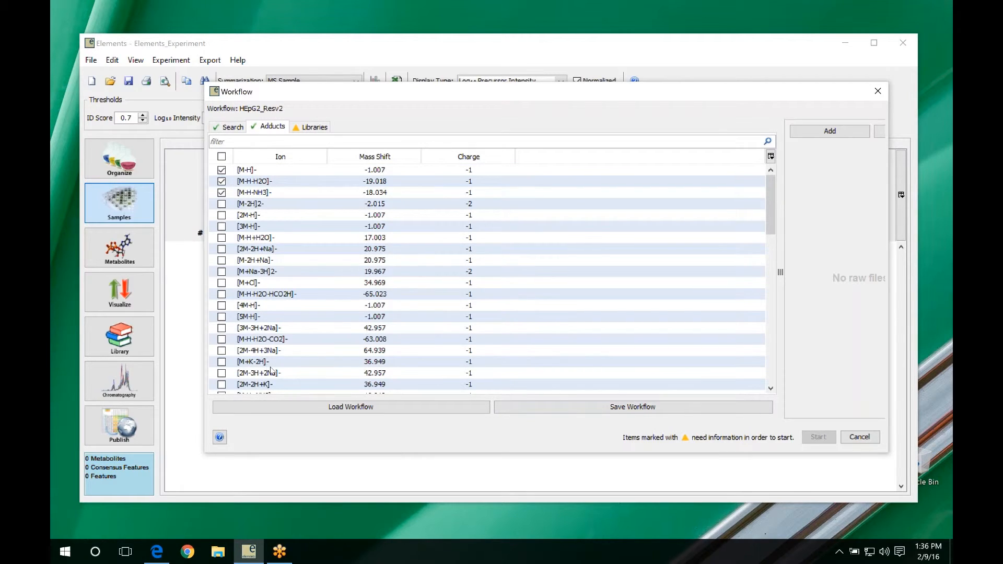
left_click(262, 138)
type("Na")
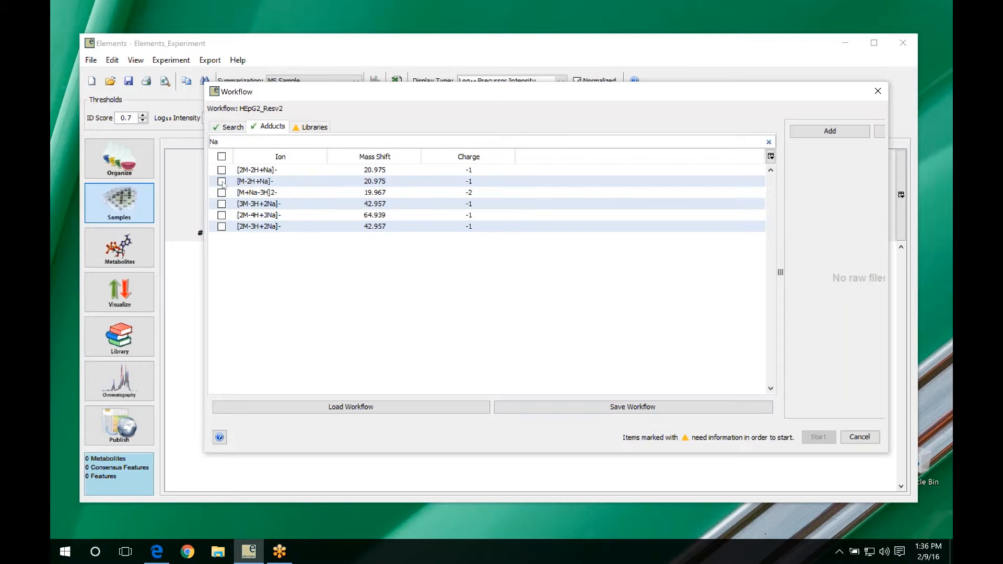
left_click(221, 181)
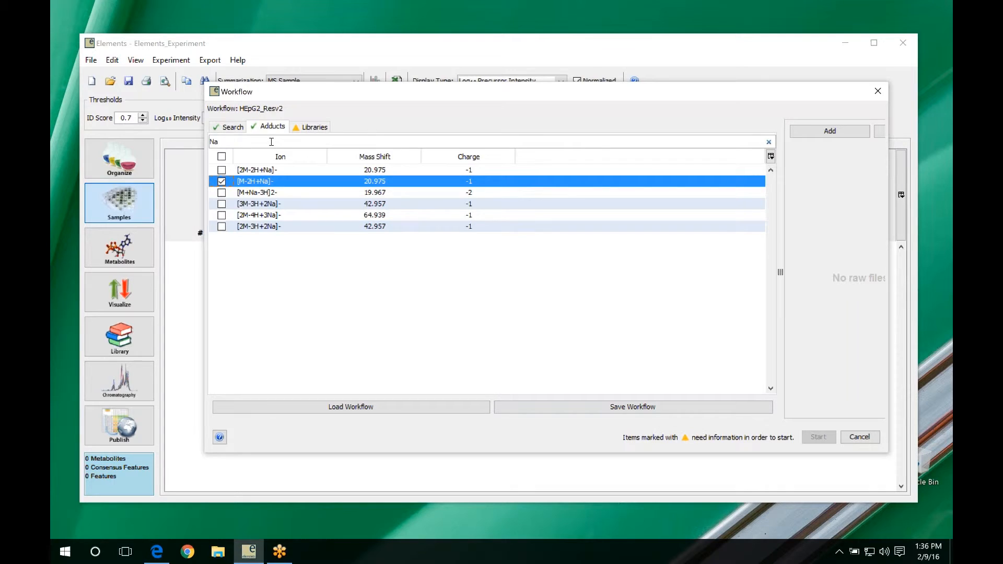
key("BackSpace")
key("BackSpace")
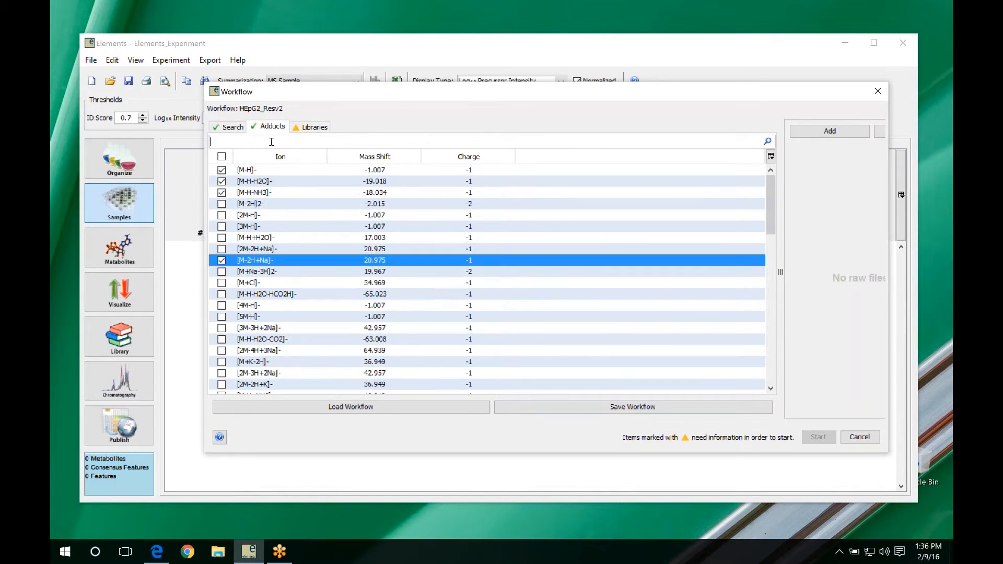
From the Library Manager, open the library download page, examine the free mass spectral libraries and tick the NIST library agreement.
left_click(314, 128)
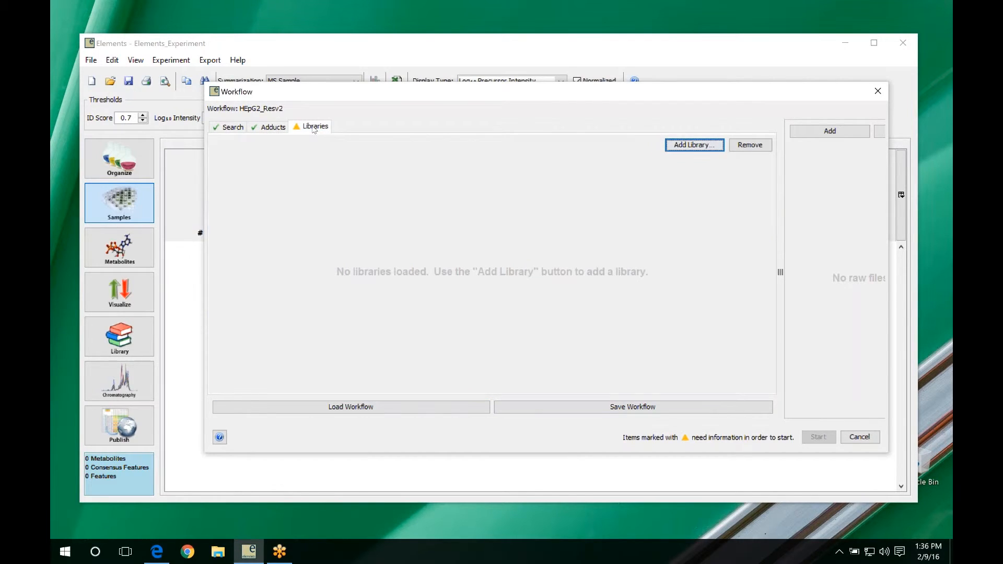
left_click(692, 146)
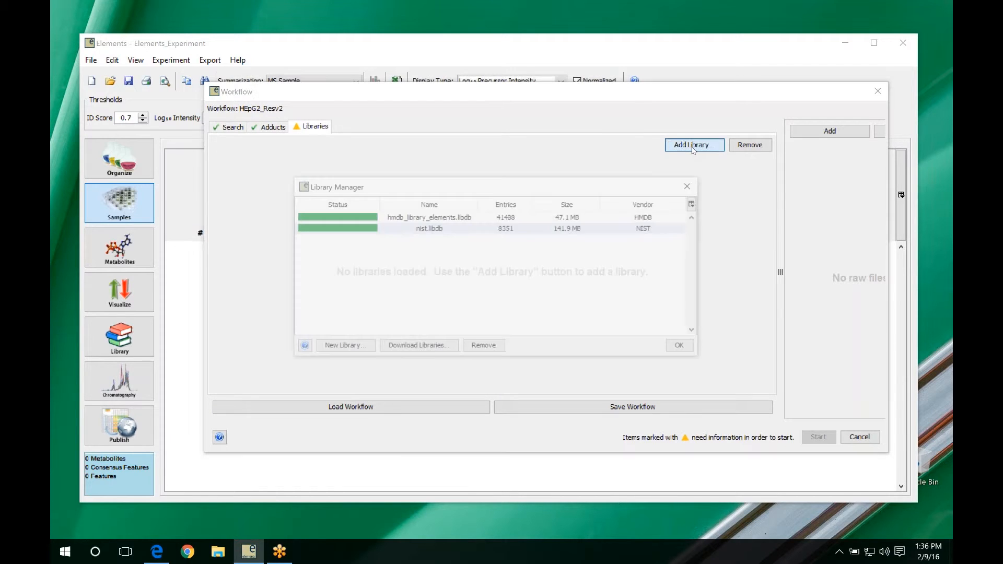
left_click(418, 348)
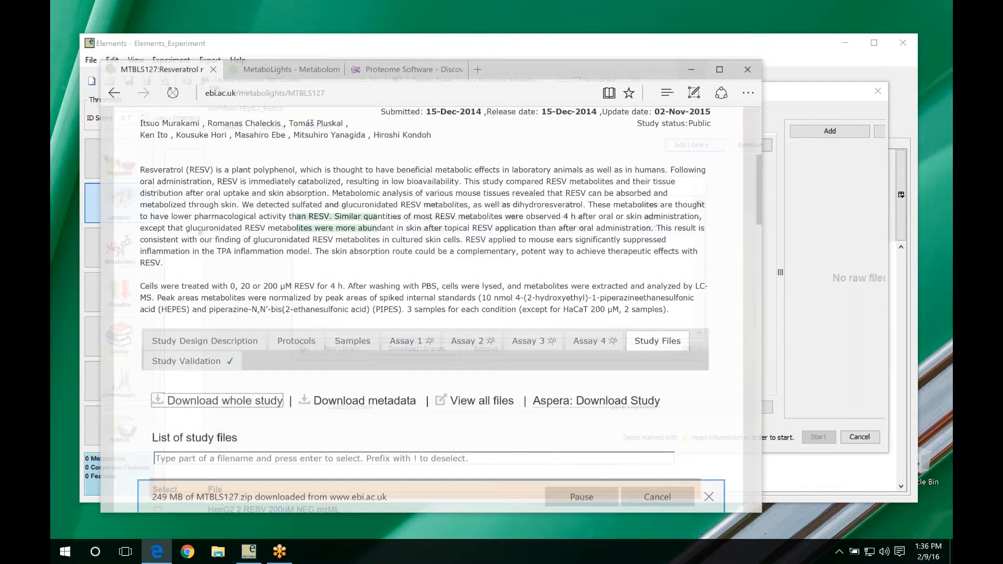
scroll(529, 372, "down", 1)
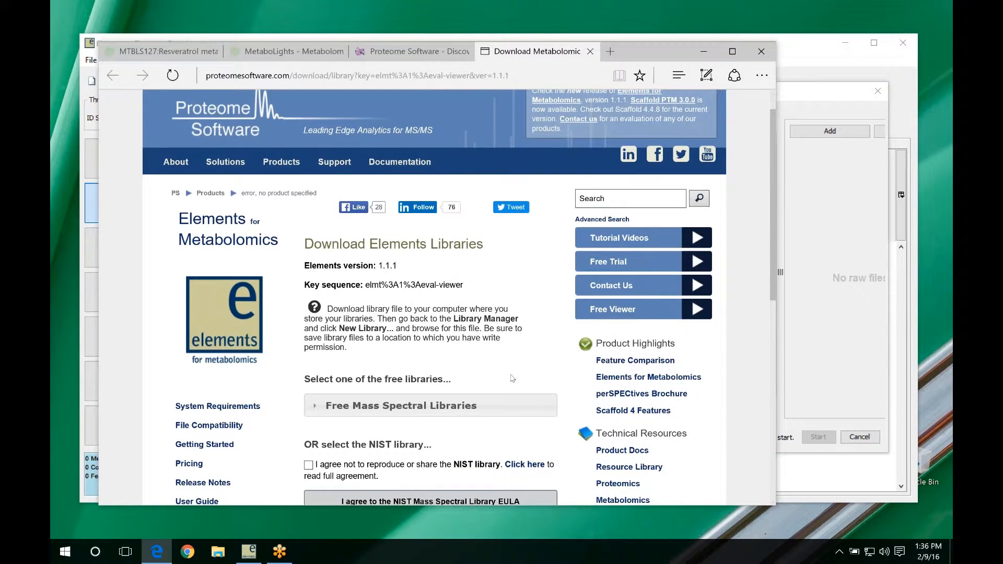
scroll(512, 378, "down", 4)
left_click(376, 307)
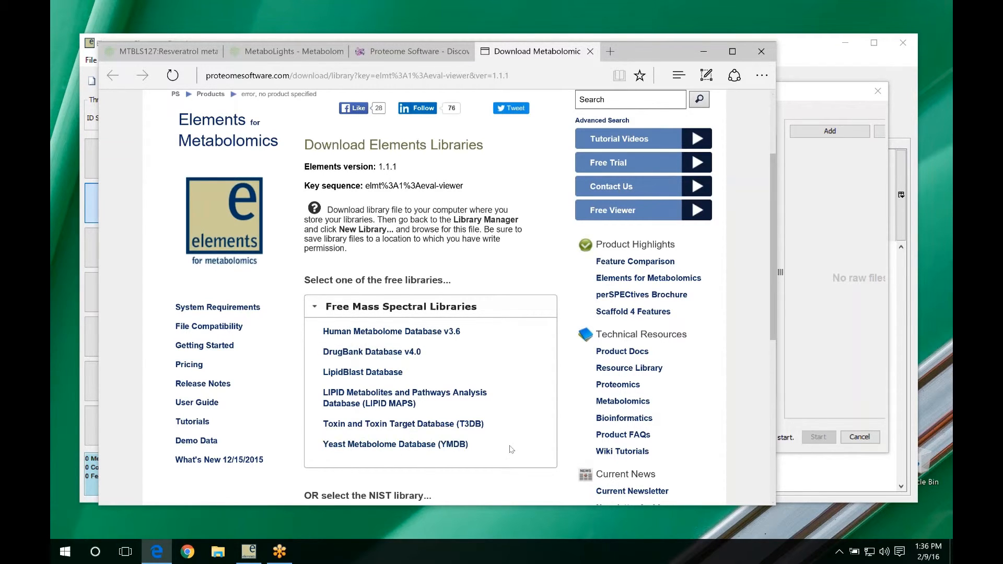
scroll(510, 449, "down", 2)
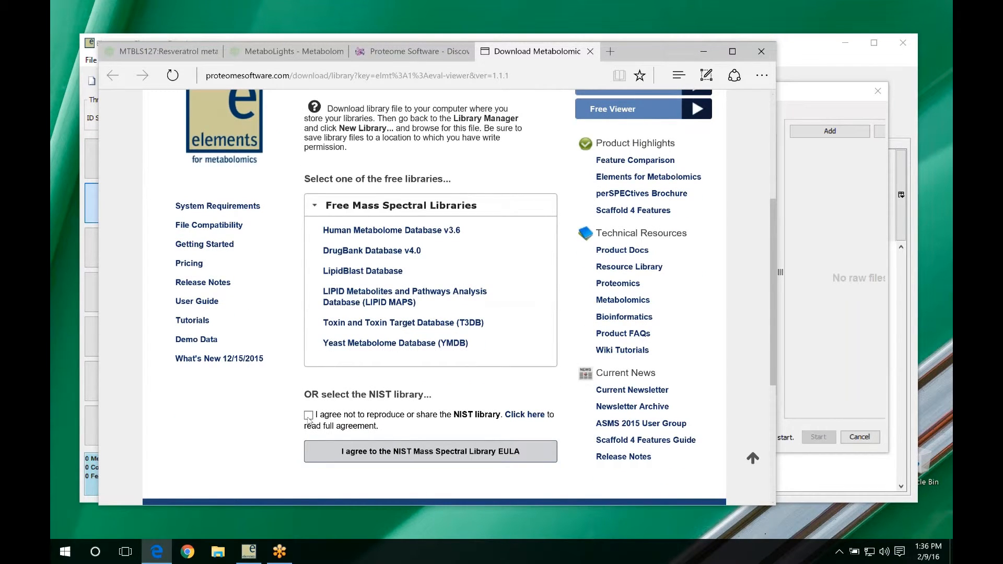
left_click(308, 416)
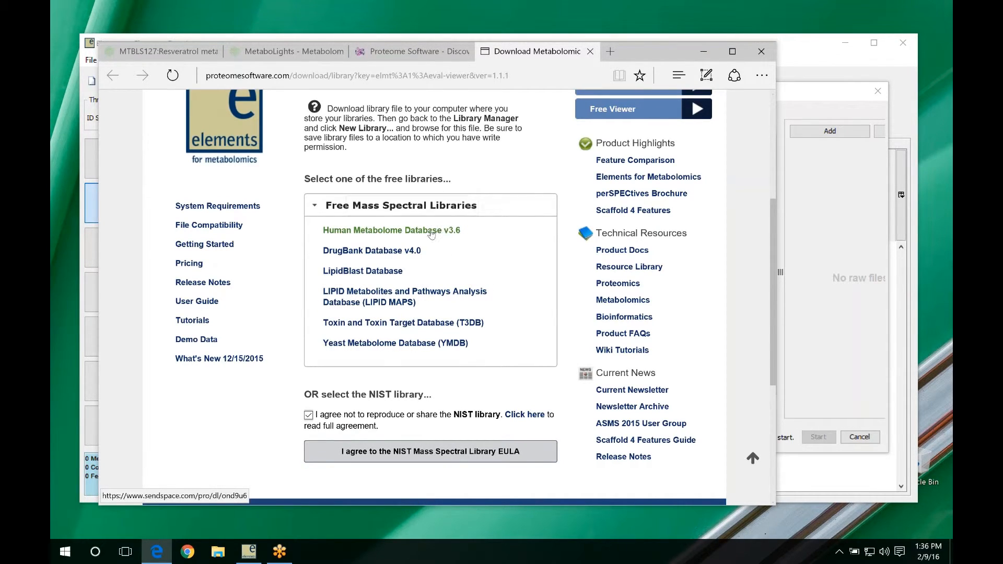
left_click(409, 445)
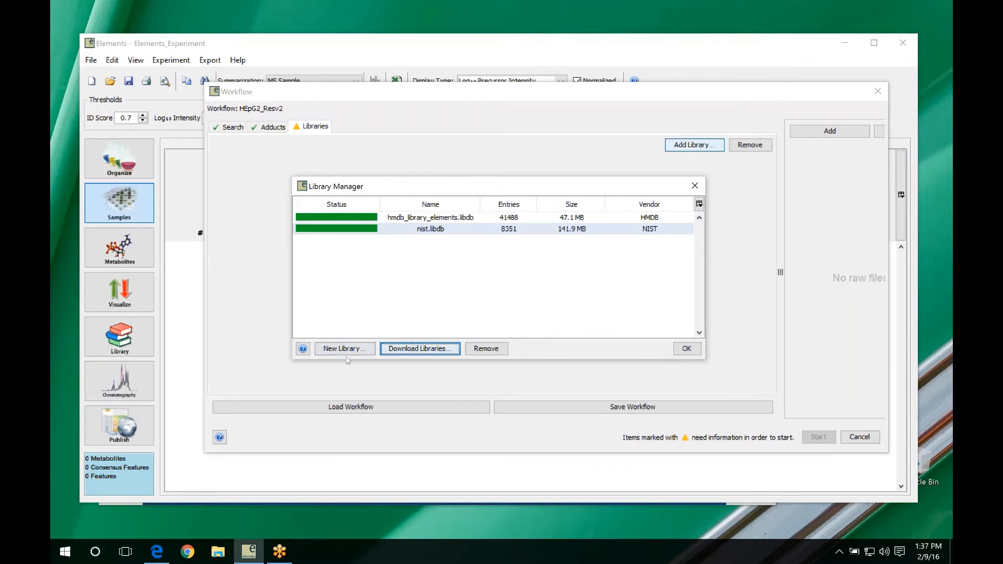
Add the hmdb_library_elements.libdb and nist.libdb libraries to the workflow and review its search, adduct and library settings.
left_click(421, 220)
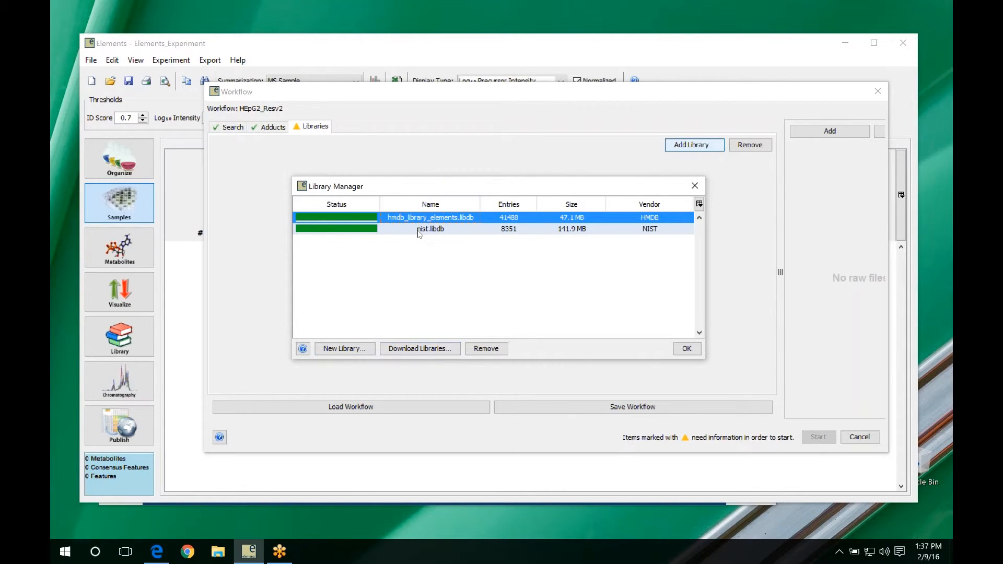
left_click(420, 230, "shift")
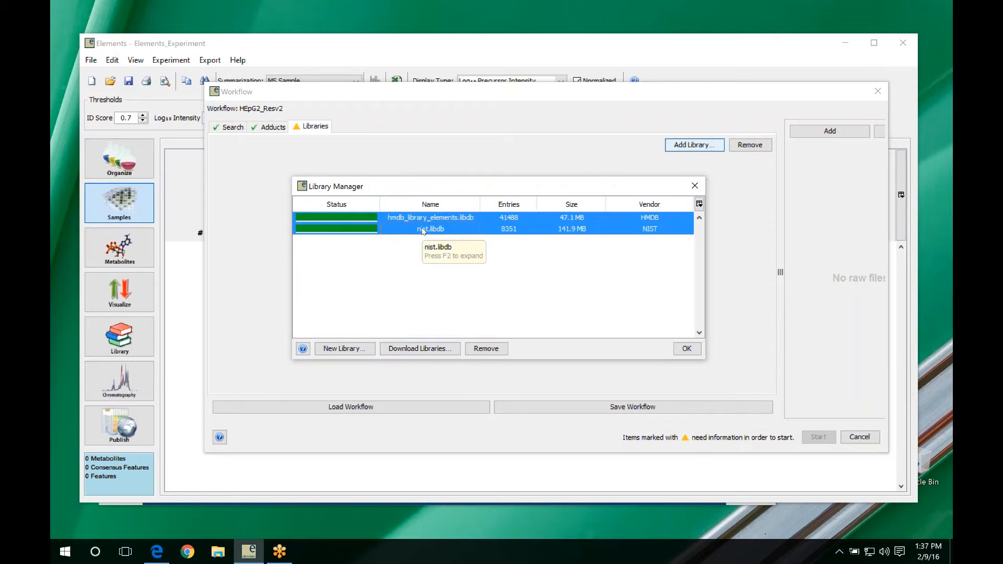
left_click(690, 352)
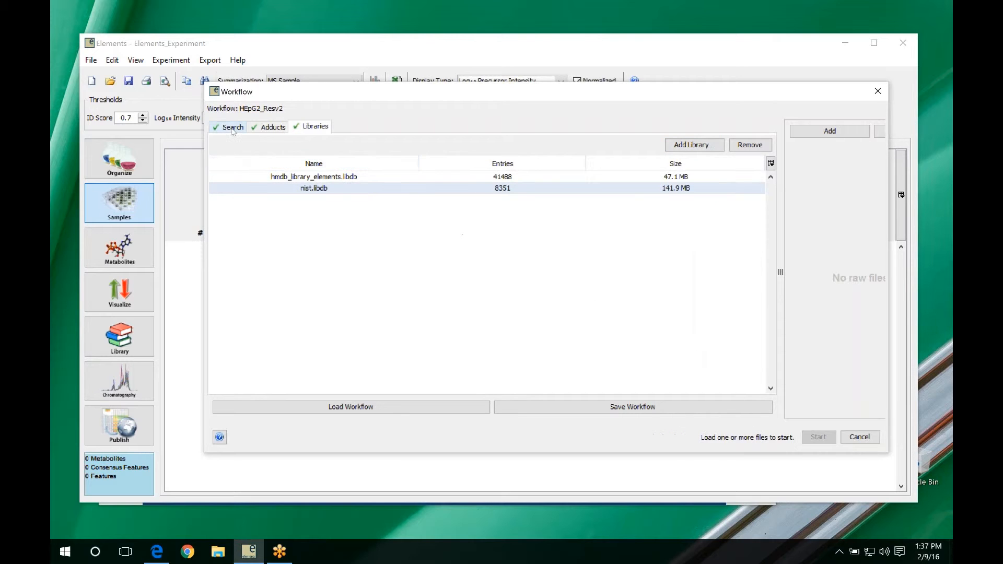
left_click(233, 129)
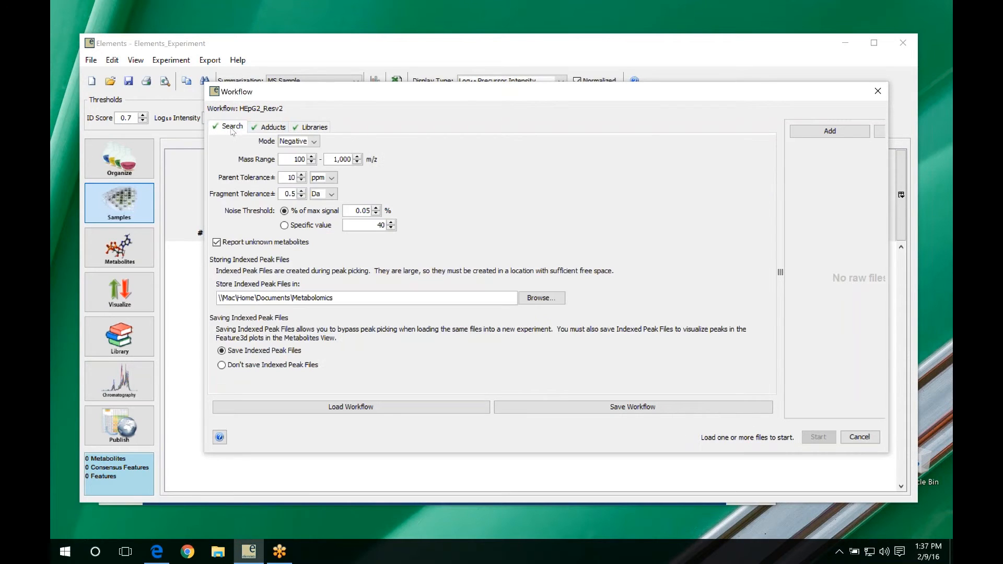
left_click(269, 129)
left_click(311, 131)
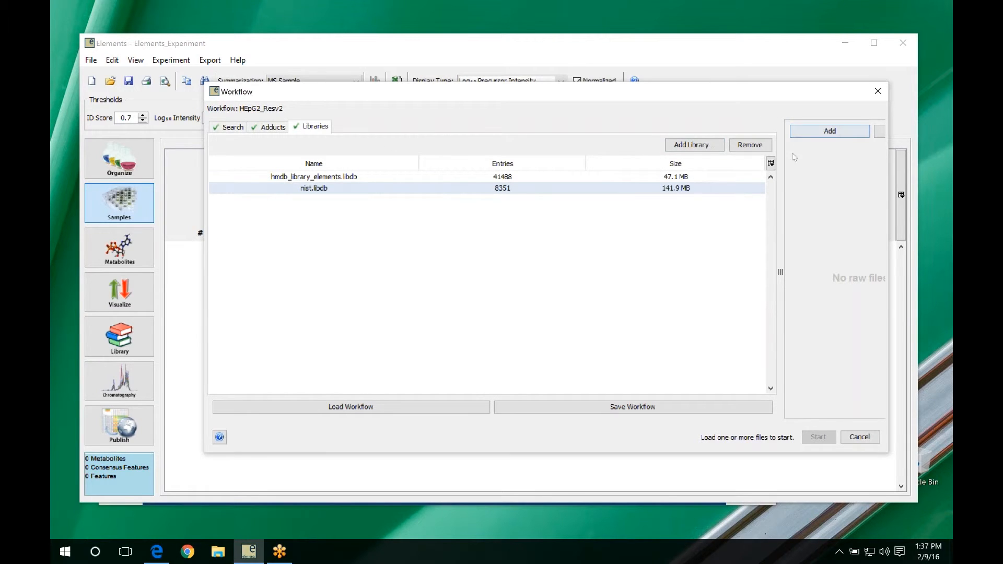
Widen the raw file area and add the nine HepG2 RESV NEG mzML files (replicates 1 to 3 at 0, 20 and 200 uM) from MTBLS127_20150909_170513.
left_click_drag(747, 153, 589, 153)
left_click(690, 131)
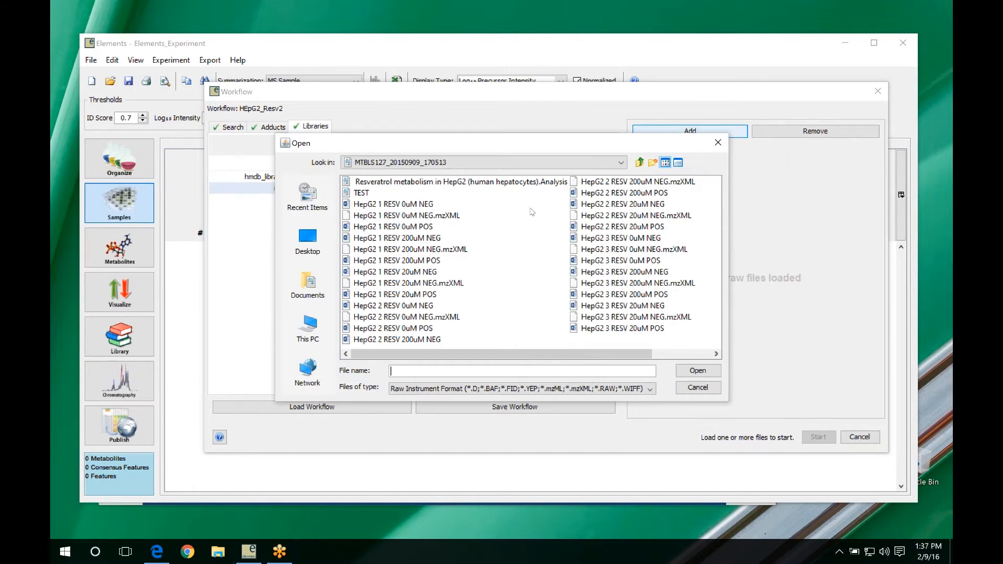
left_click(413, 205)
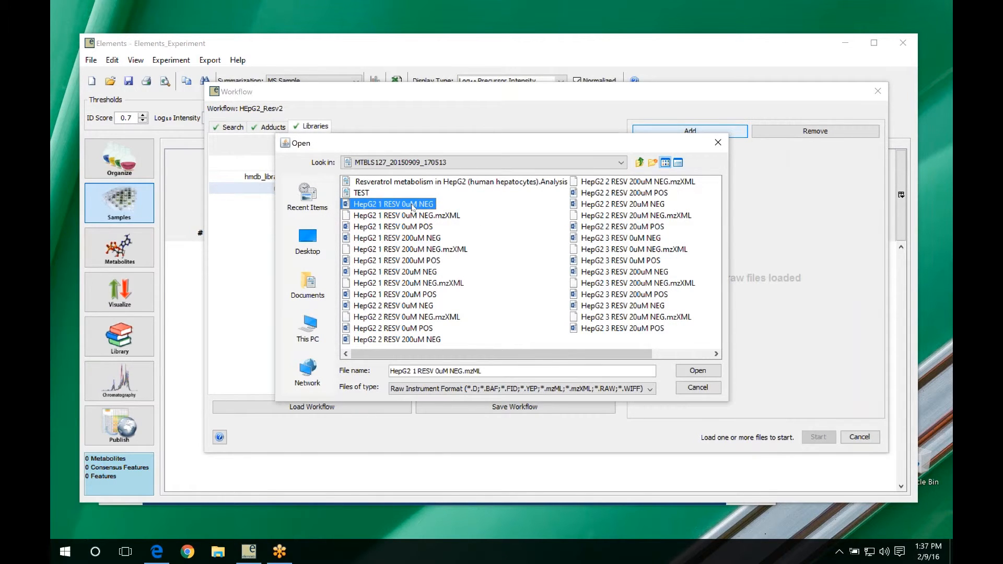
left_click(406, 238, "ctrl")
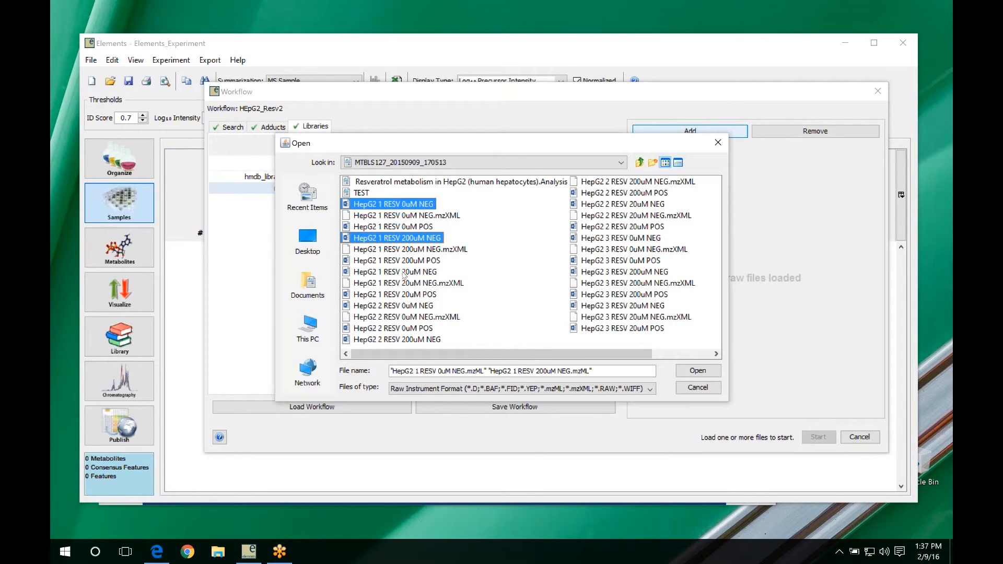
left_click(404, 273, "ctrl")
left_click(403, 306, "ctrl")
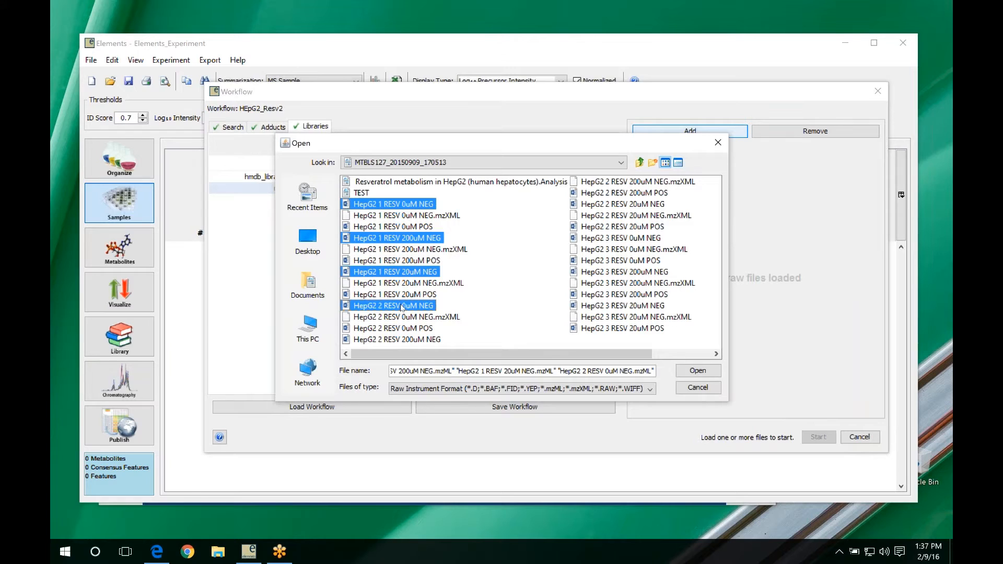
left_click(408, 340, "ctrl")
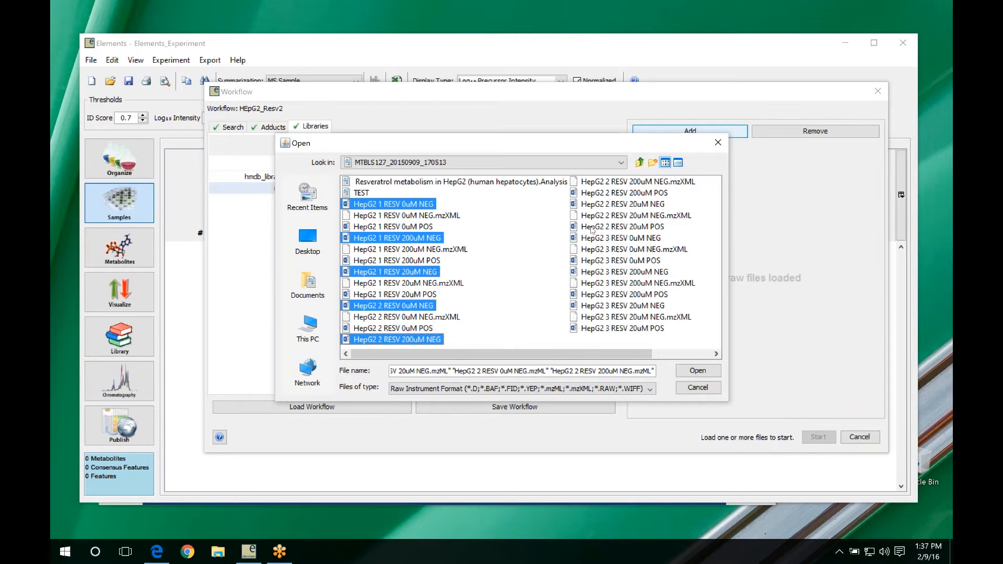
left_click(622, 204, "ctrl")
left_click(622, 239, "ctrl")
left_click(624, 273, "ctrl")
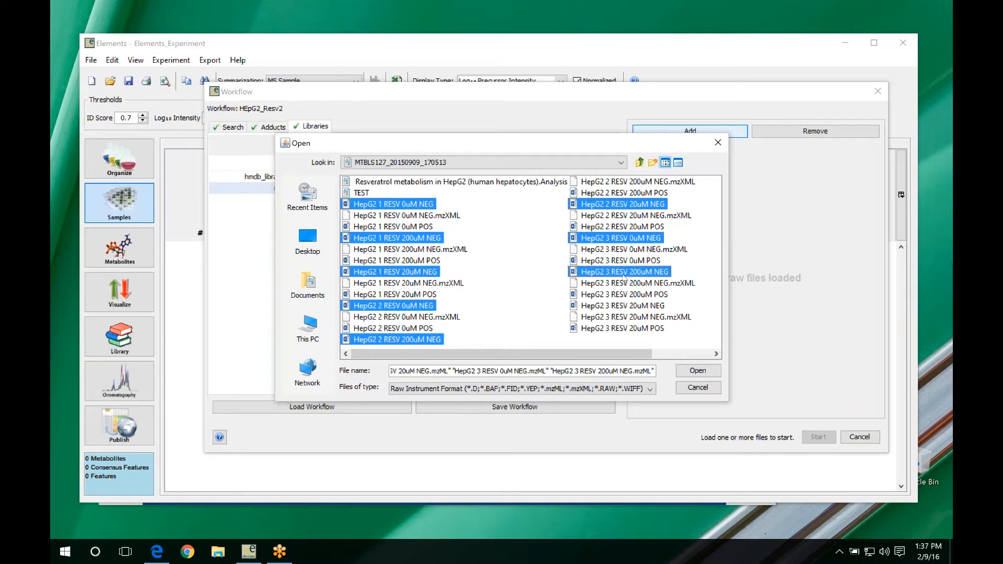
left_click(626, 304, "ctrl")
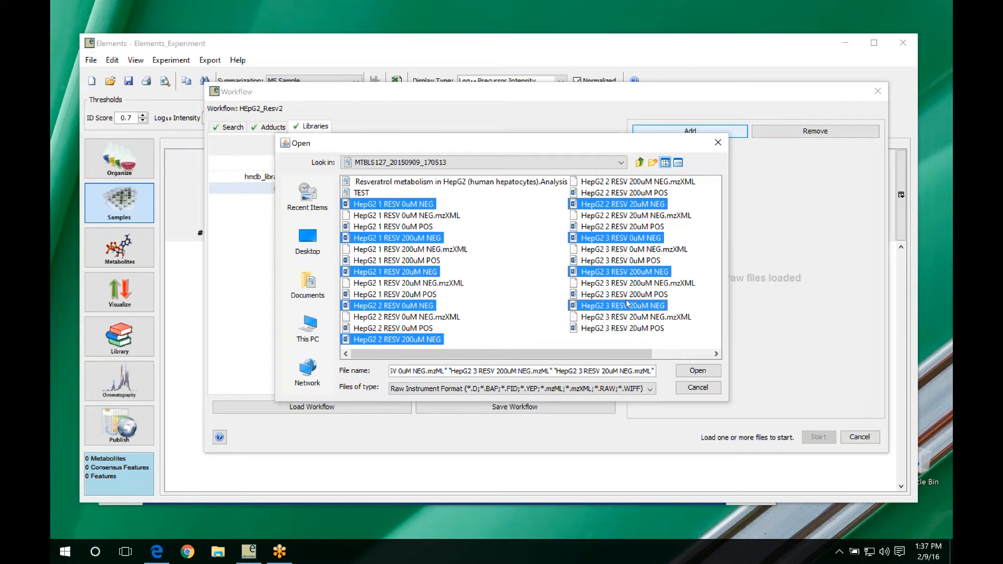
left_click_drag(643, 353, 703, 355)
left_click(698, 370)
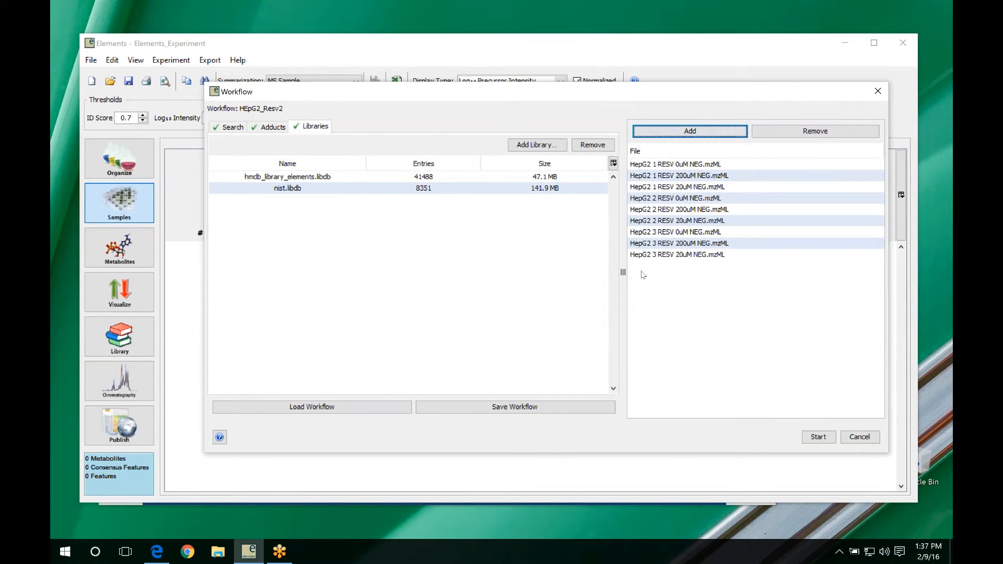
Save the workflow over the existing HEpG2_Resv2.workflow file and start the search.
left_click(572, 408)
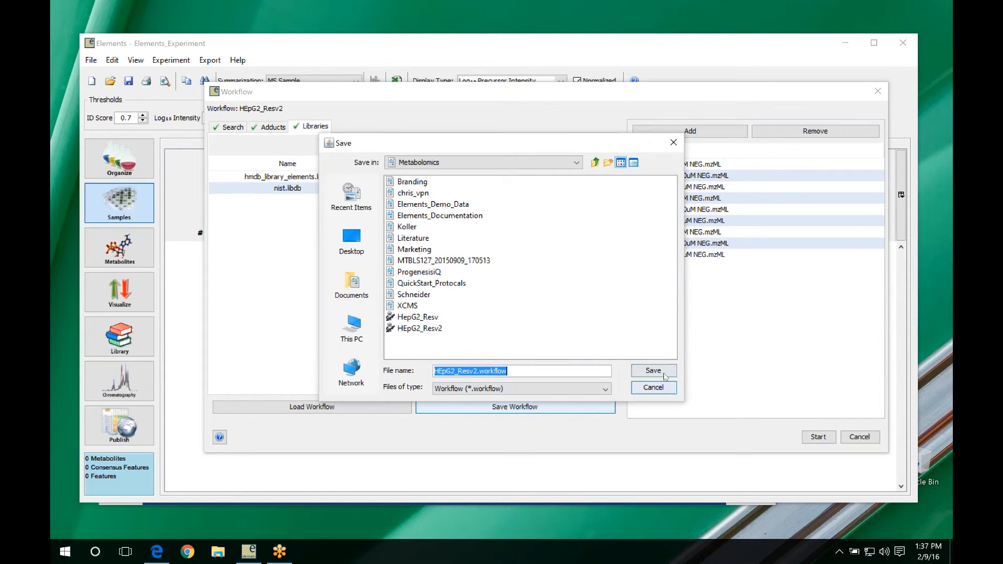
left_click(653, 370)
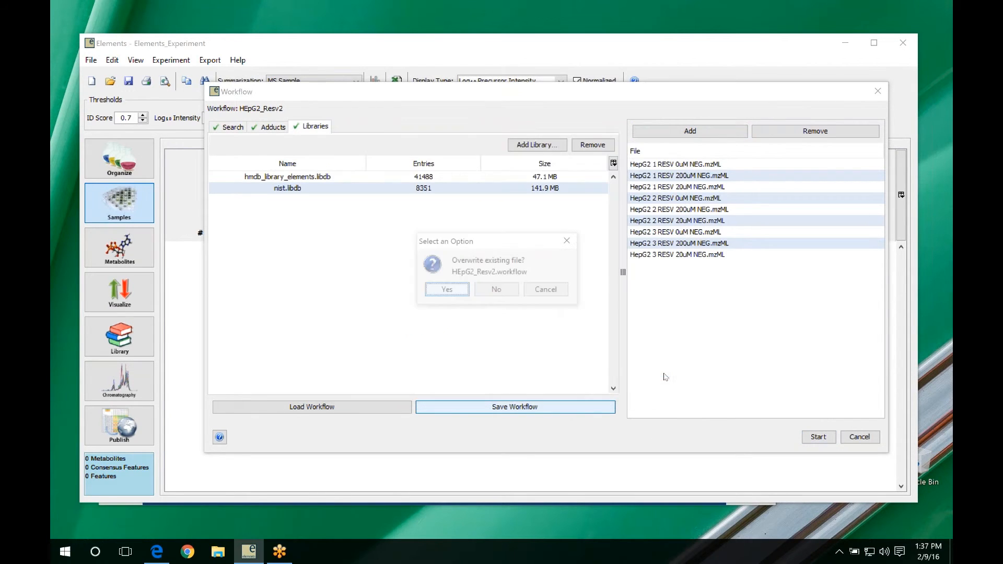
left_click(464, 295)
left_click(818, 440)
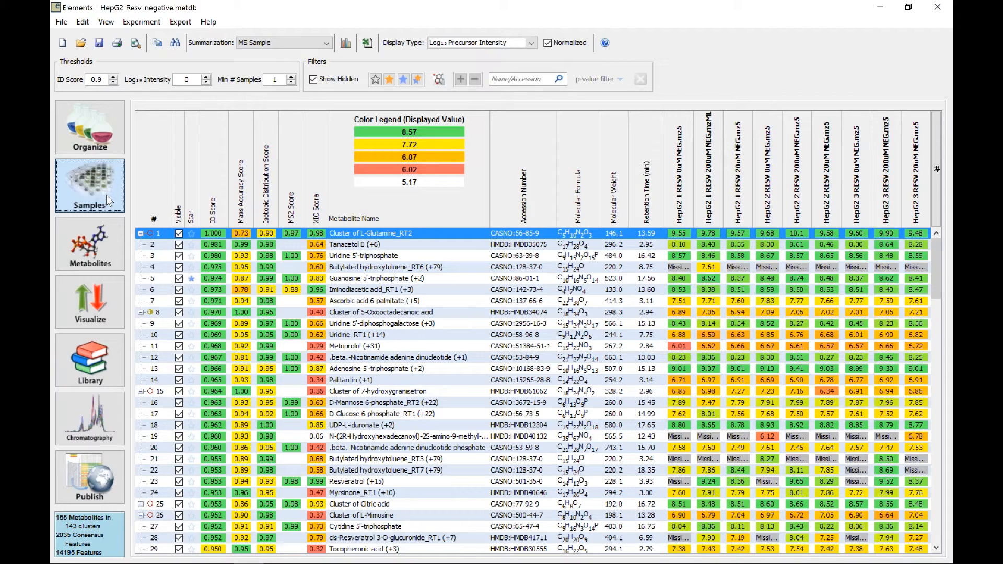
Open the Organize view of the HepG2_Resv_negative experiment.
left_click(97, 134)
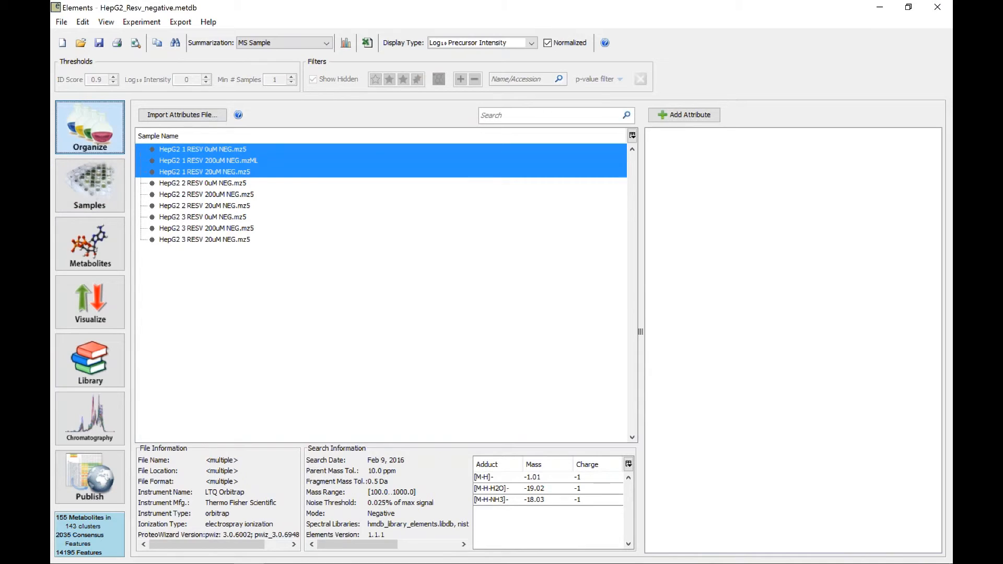